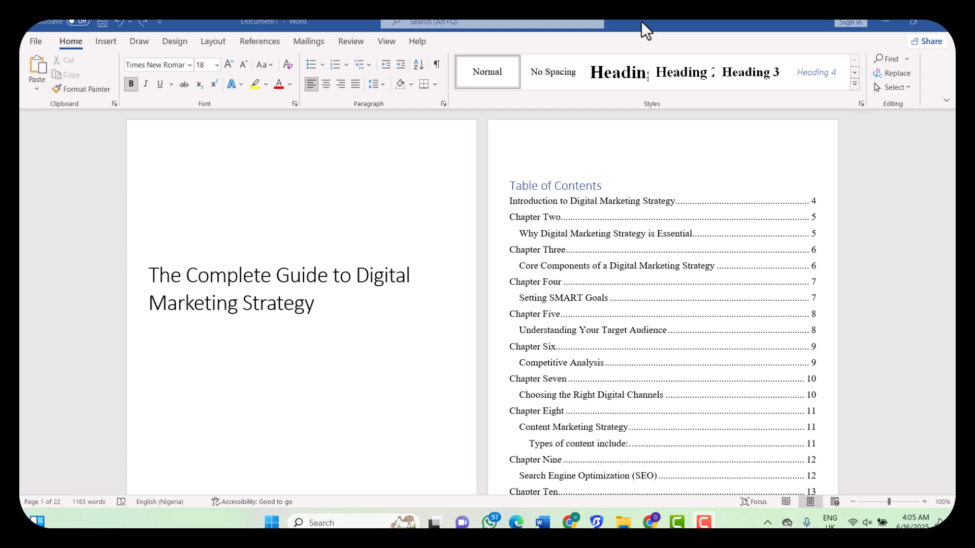
Look through the title page, table of contents, introduction and the first chapter pages of the document.
{"action": "scroll", "coordinate": [834, 224], "scroll_direction": "down", "scroll_amount": 10}
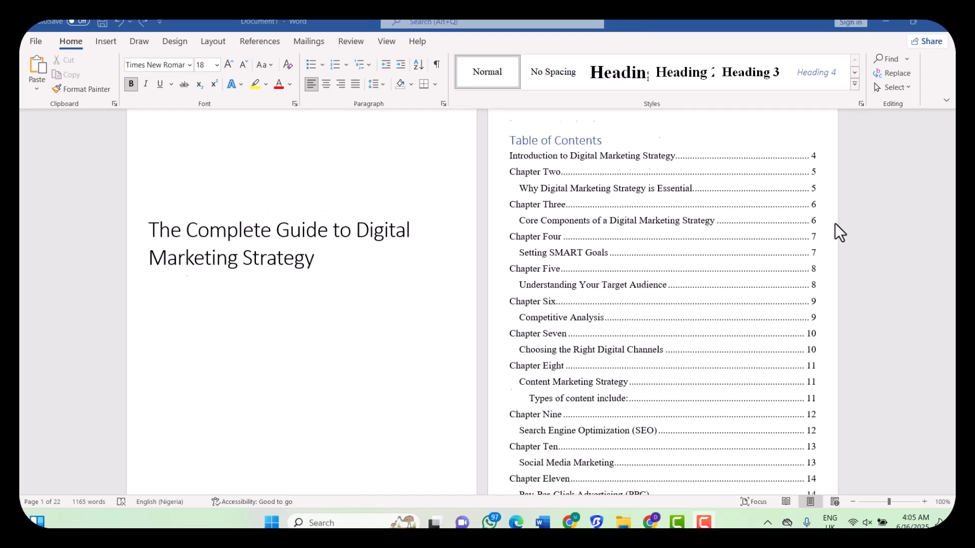
{"action": "scroll", "coordinate": [834, 223], "scroll_direction": "down", "scroll_amount": 10}
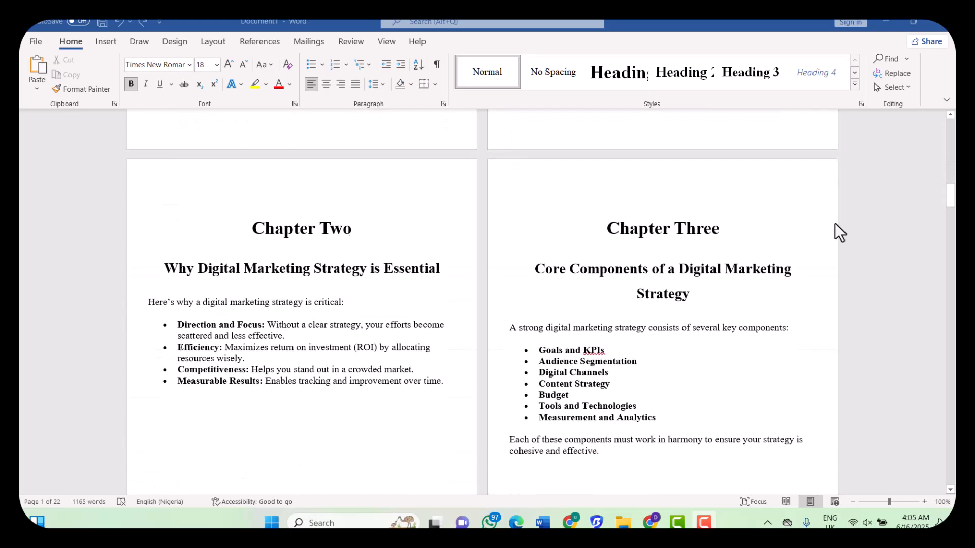
{"action": "scroll", "coordinate": [834, 223], "scroll_direction": "up", "scroll_amount": 3}
{"action": "scroll", "coordinate": [835, 223], "scroll_direction": "up", "scroll_amount": 4}
{"action": "scroll", "coordinate": [834, 224], "scroll_direction": "down", "scroll_amount": 2}
{"action": "scroll", "coordinate": [835, 223], "scroll_direction": "down", "scroll_amount": 4}
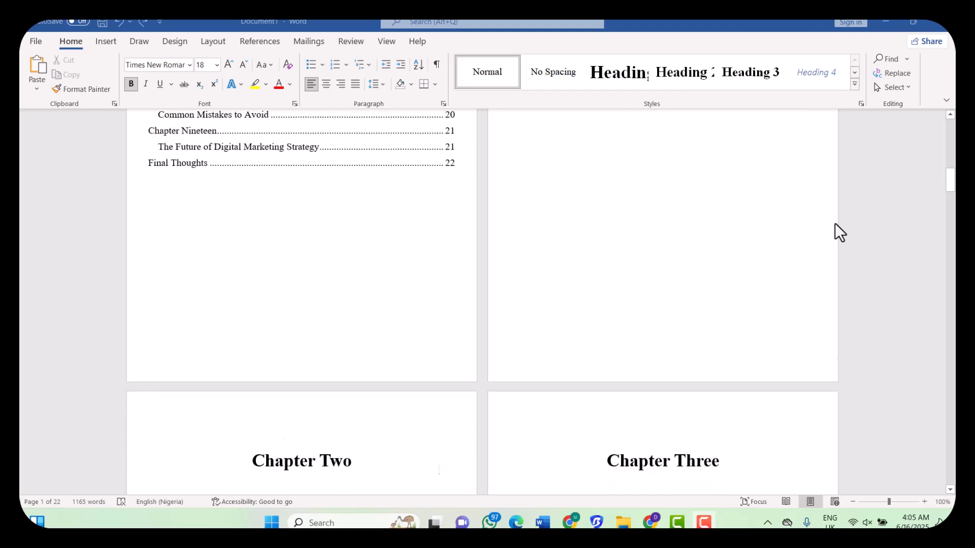
{"action": "scroll", "coordinate": [356, 407], "scroll_direction": "down", "scroll_amount": 3}
{"action": "scroll", "coordinate": [354, 408], "scroll_direction": "down", "scroll_amount": 3}
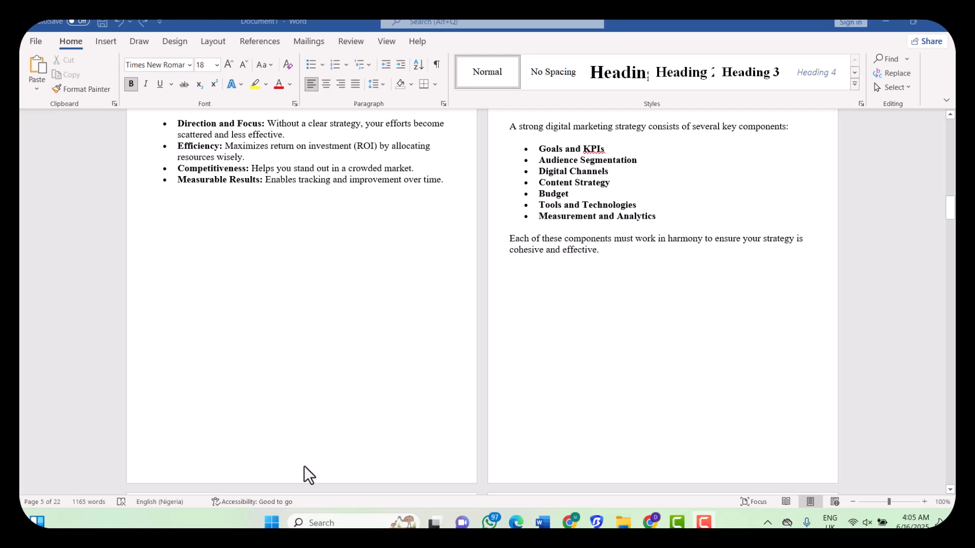
{"action": "scroll", "coordinate": [303, 466], "scroll_direction": "up", "scroll_amount": 2}
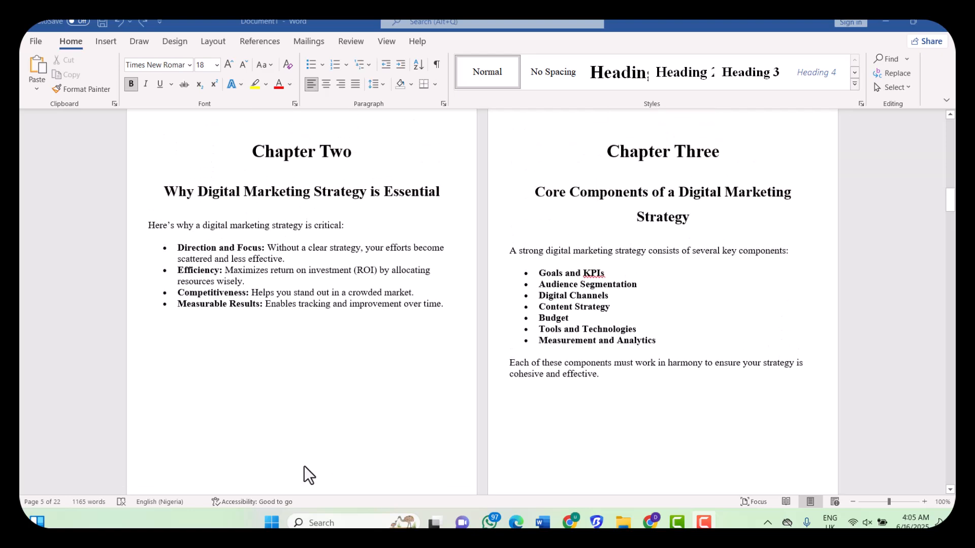
{"action": "scroll", "coordinate": [304, 465], "scroll_direction": "down", "scroll_amount": 3}
{"action": "scroll", "coordinate": [304, 465], "scroll_direction": "up", "scroll_amount": 3}
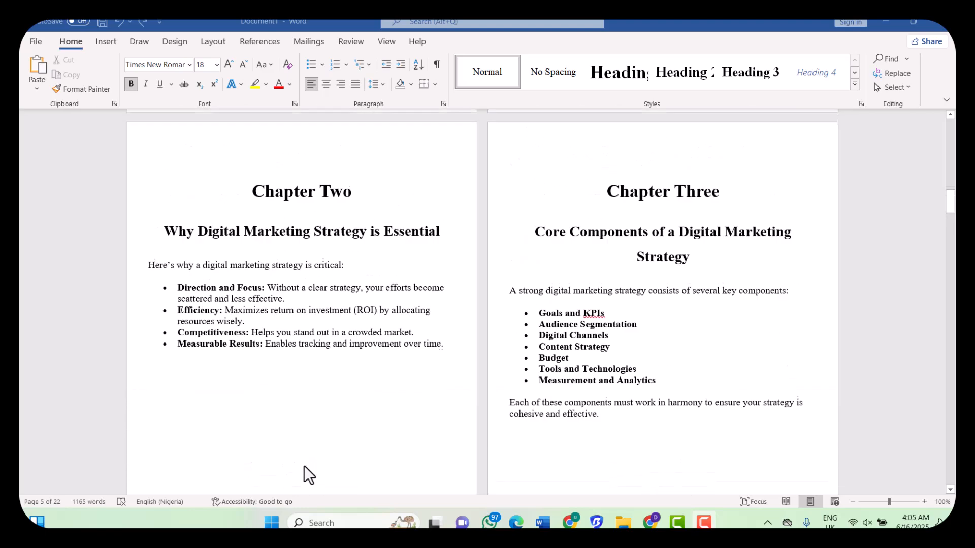
{"action": "scroll", "coordinate": [304, 465], "scroll_direction": "up", "scroll_amount": 1}
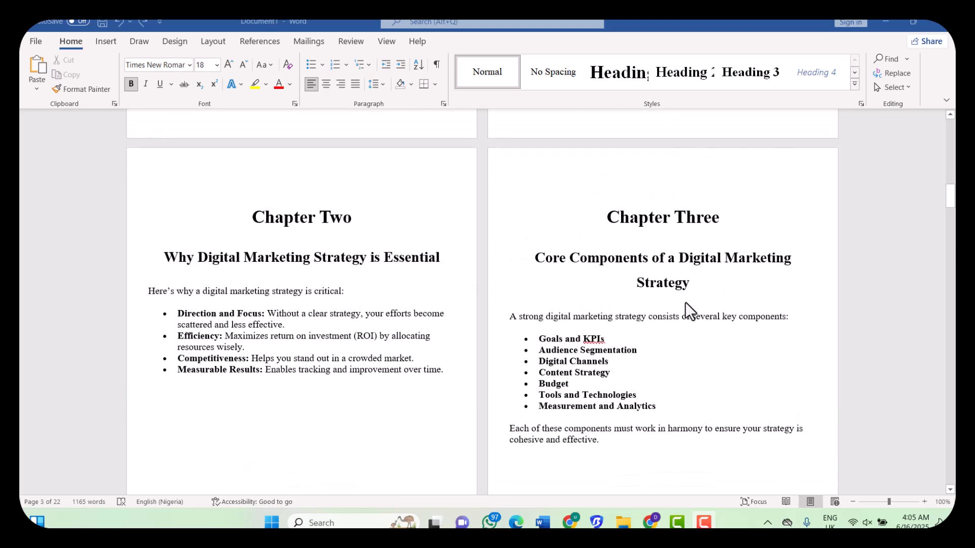
{"action": "scroll", "coordinate": [684, 302], "scroll_direction": "down", "scroll_amount": 2}
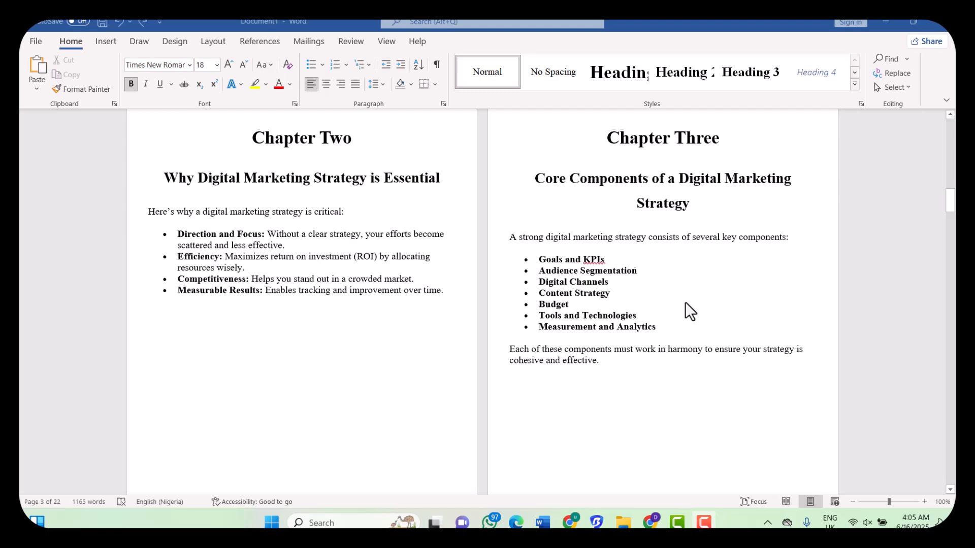
{"action": "scroll", "coordinate": [676, 184], "scroll_direction": "down", "scroll_amount": 7}
{"action": "scroll", "coordinate": [675, 182], "scroll_direction": "down", "scroll_amount": 6}
{"action": "scroll", "coordinate": [318, 233], "scroll_direction": "down", "scroll_amount": 2}
{"action": "scroll", "coordinate": [318, 233], "scroll_direction": "up", "scroll_amount": 10}
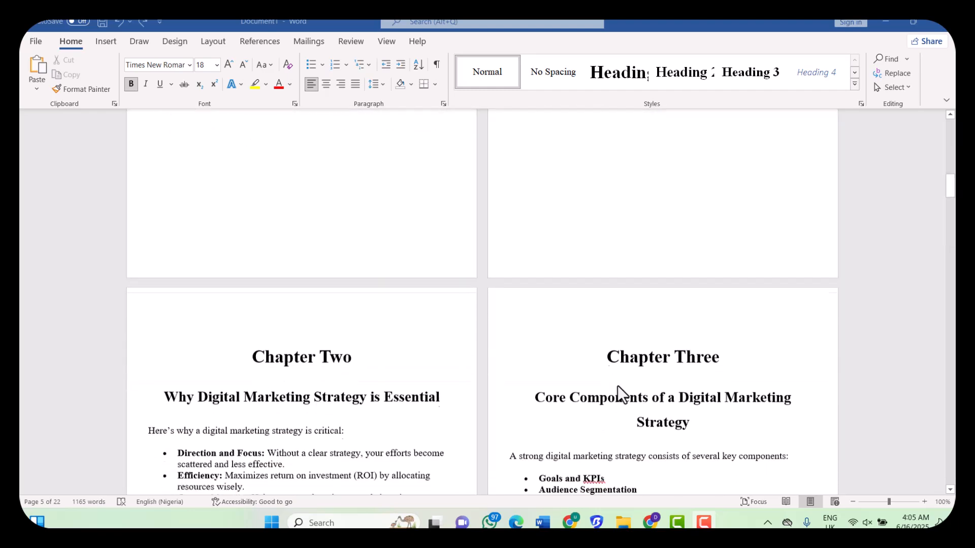
{"action": "scroll", "coordinate": [549, 351], "scroll_direction": "down", "scroll_amount": 1}
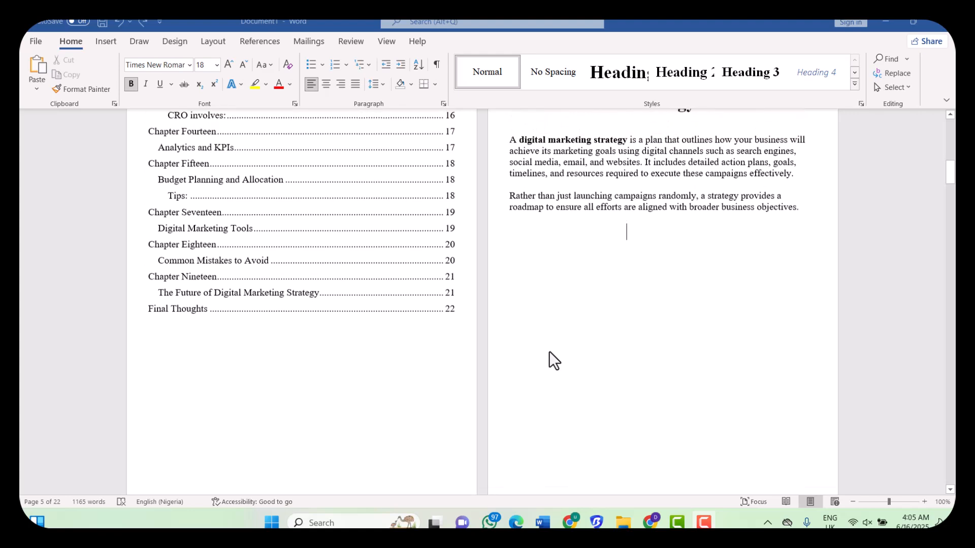
{"action": "scroll", "coordinate": [550, 351], "scroll_direction": "up", "scroll_amount": 1}
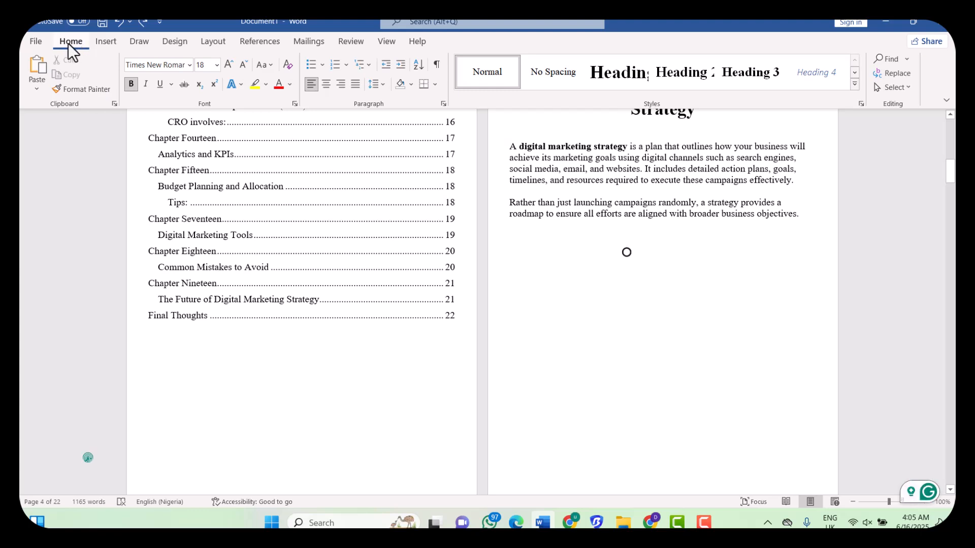
Show the formatting marks and examine the page breaks after the title page, table of contents, introduction and chapters.
{"action": "left_click", "coordinate": [438, 64]}
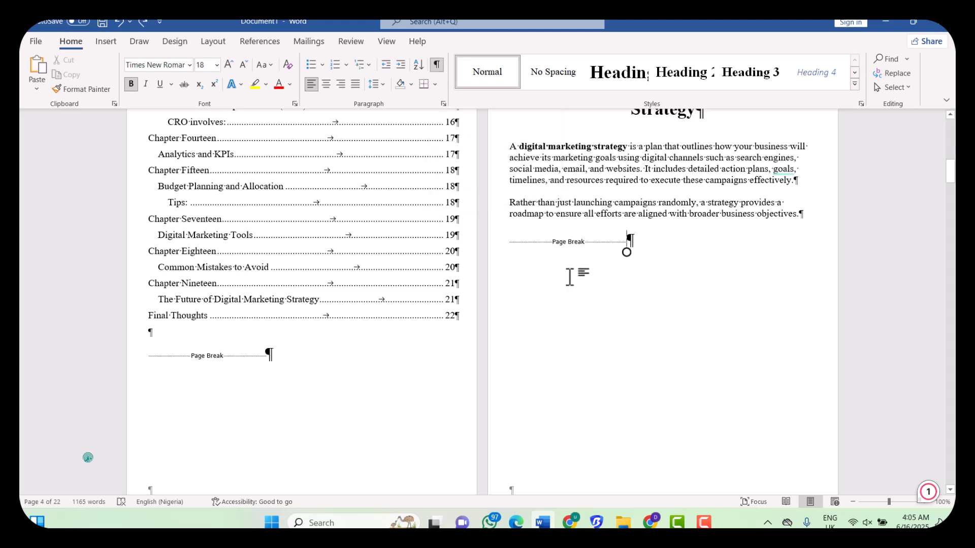
{"action": "scroll", "coordinate": [569, 277], "scroll_direction": "up", "scroll_amount": 5}
{"action": "scroll", "coordinate": [569, 276], "scroll_direction": "up", "scroll_amount": 9}
{"action": "scroll", "coordinate": [569, 276], "scroll_direction": "down", "scroll_amount": 6}
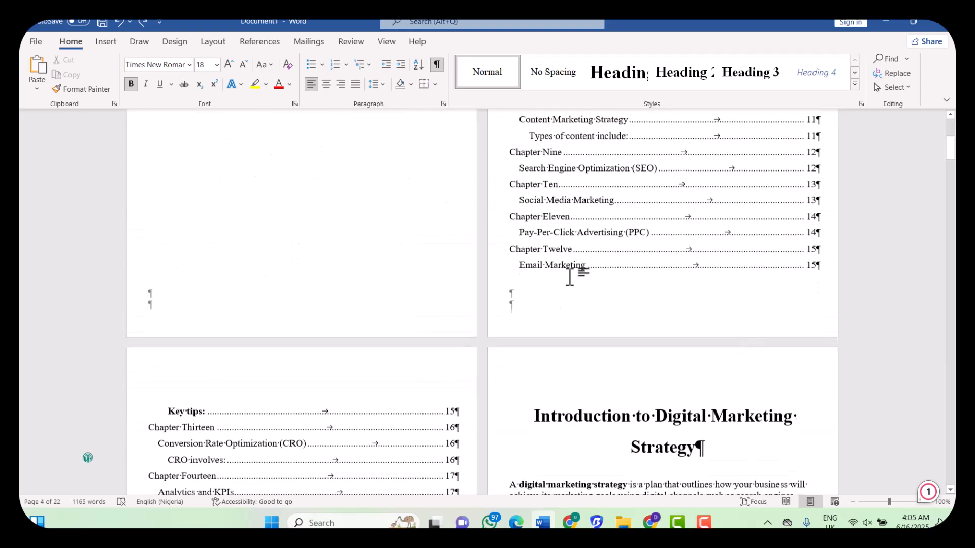
{"action": "scroll", "coordinate": [569, 277], "scroll_direction": "up", "scroll_amount": 4}
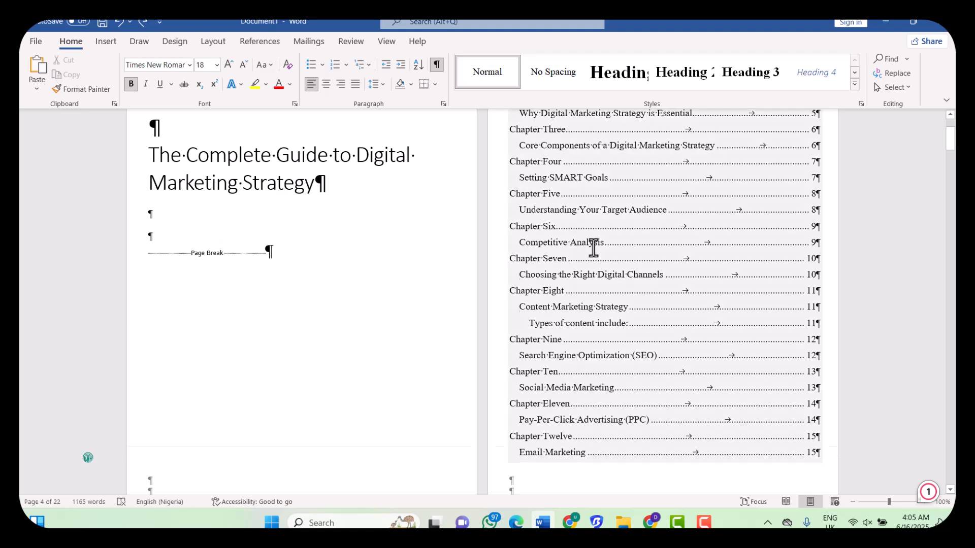
{"action": "scroll", "coordinate": [592, 245], "scroll_direction": "down", "scroll_amount": 8}
{"action": "scroll", "coordinate": [510, 390], "scroll_direction": "down", "scroll_amount": 10}
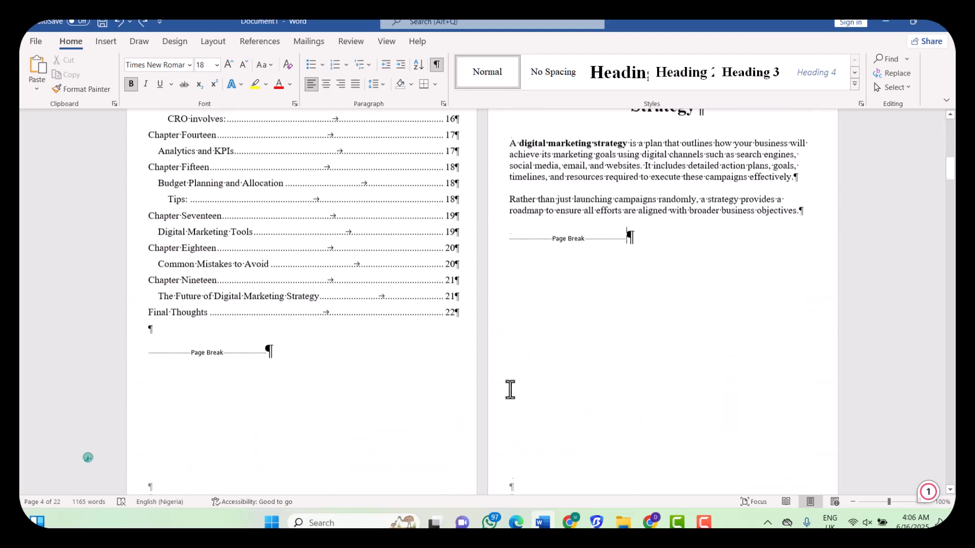
{"action": "scroll", "coordinate": [662, 337], "scroll_direction": "up", "scroll_amount": 8}
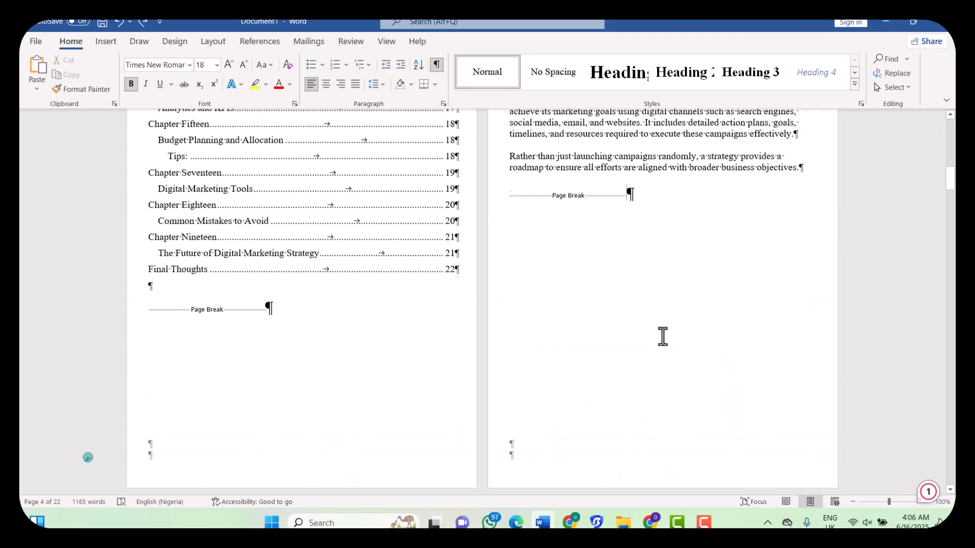
{"action": "scroll", "coordinate": [663, 336], "scroll_direction": "down", "scroll_amount": 4}
{"action": "scroll", "coordinate": [663, 336], "scroll_direction": "down", "scroll_amount": 15}
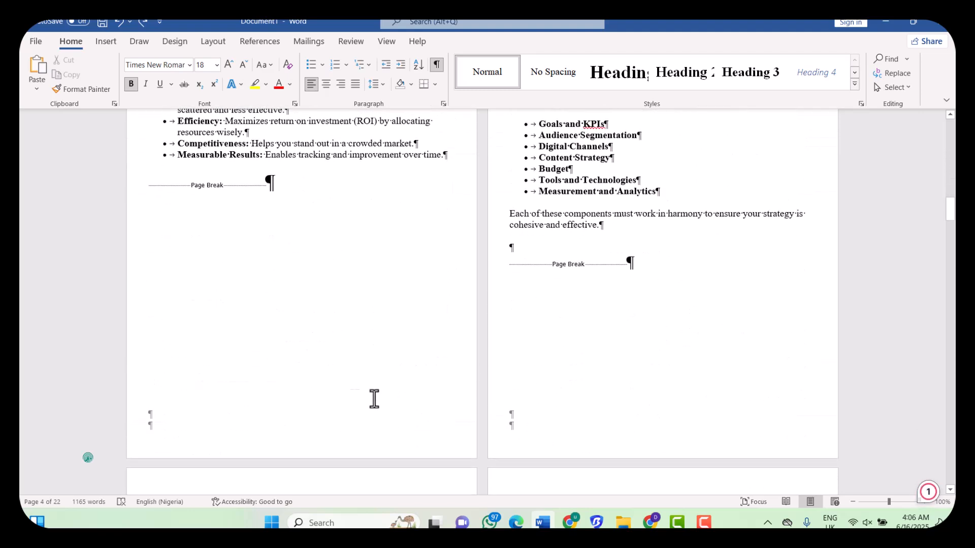
{"action": "scroll", "coordinate": [342, 398], "scroll_direction": "up", "scroll_amount": 4}
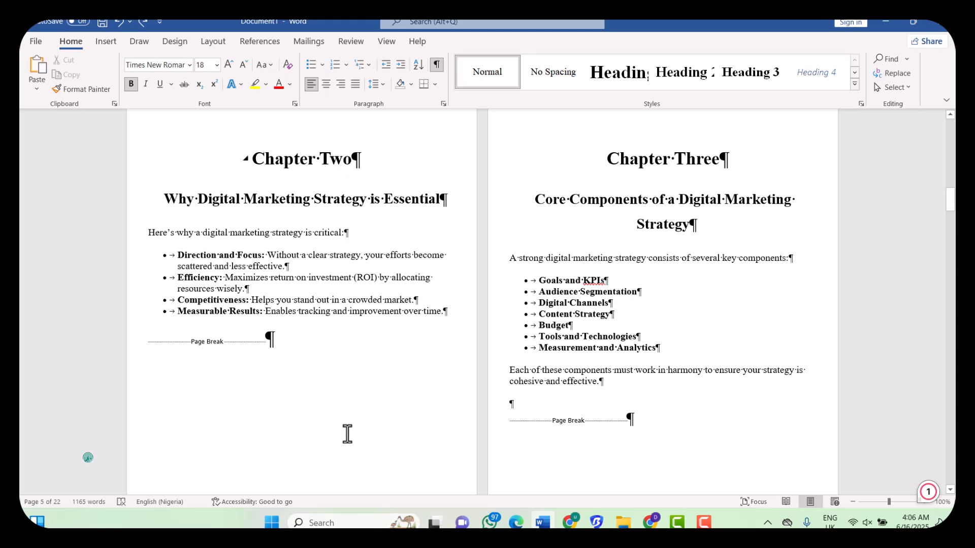
{"action": "scroll", "coordinate": [346, 433], "scroll_direction": "down", "scroll_amount": 5}
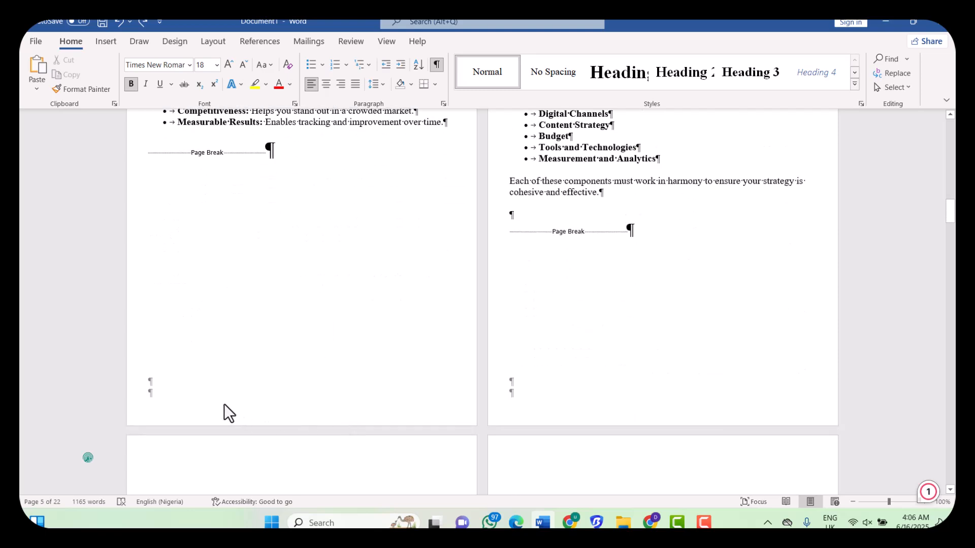
{"action": "scroll", "coordinate": [480, 369], "scroll_direction": "up", "scroll_amount": 15}
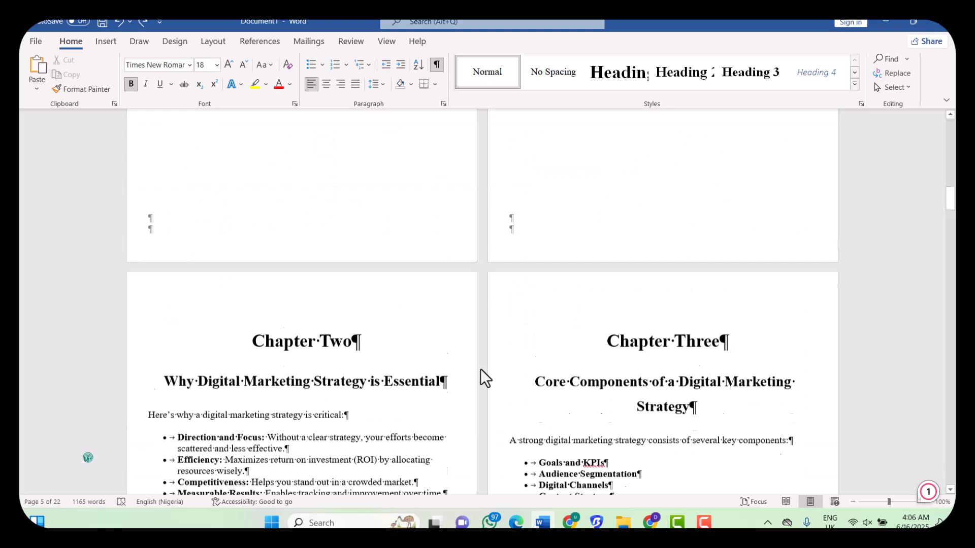
{"action": "scroll", "coordinate": [442, 274], "scroll_direction": "up", "scroll_amount": 15}
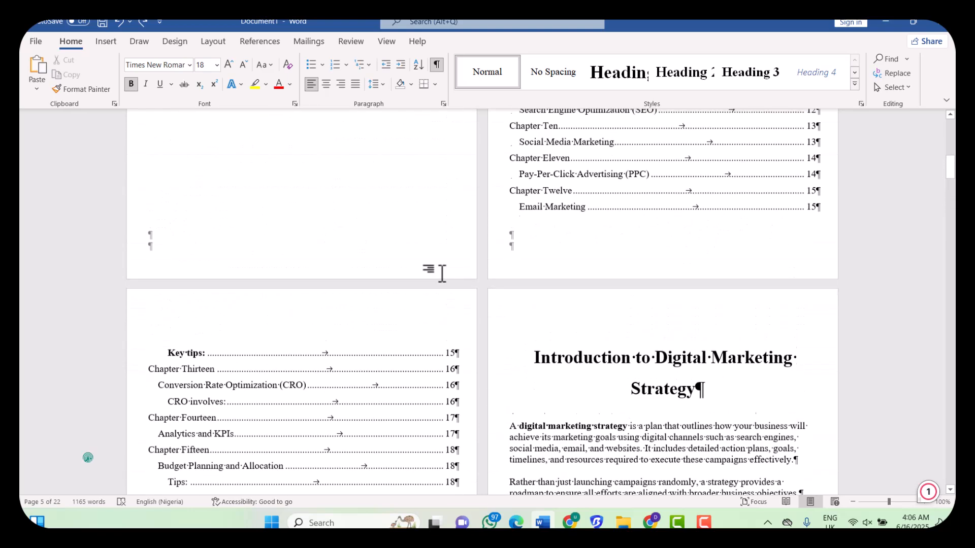
{"action": "scroll", "coordinate": [442, 274], "scroll_direction": "up", "scroll_amount": 4}
{"action": "scroll", "coordinate": [617, 362], "scroll_direction": "down", "scroll_amount": 4}
{"action": "scroll", "coordinate": [616, 362], "scroll_direction": "down", "scroll_amount": 3}
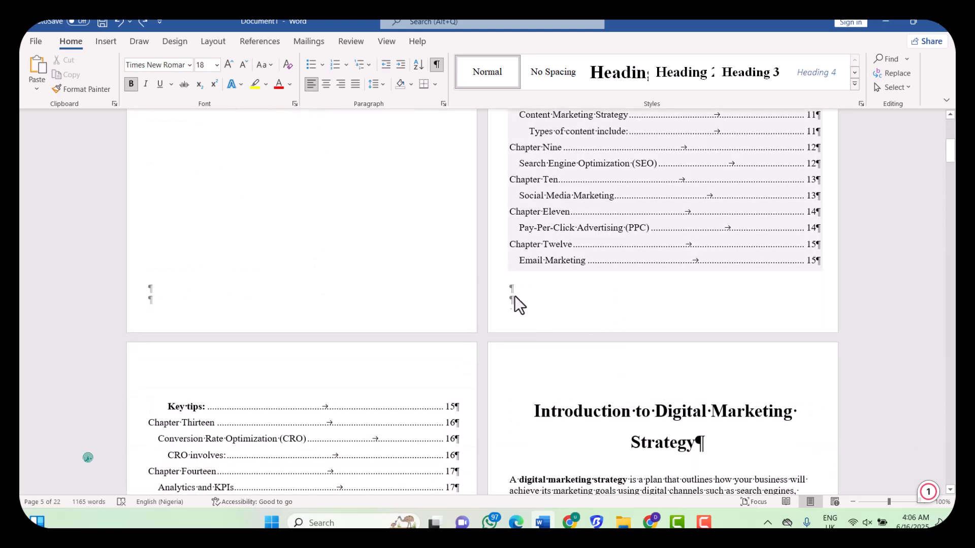
{"action": "scroll", "coordinate": [617, 304], "scroll_direction": "down", "scroll_amount": 14}
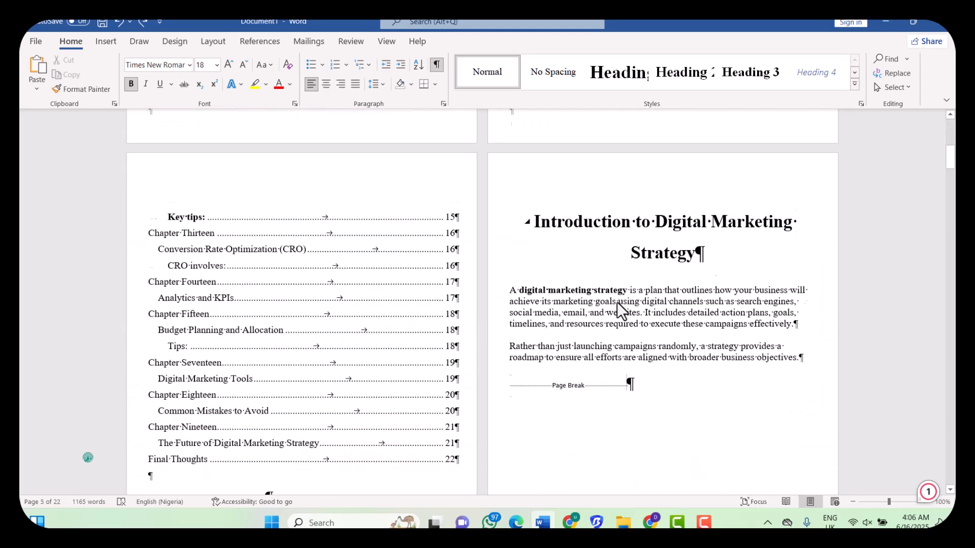
{"action": "scroll", "coordinate": [617, 303], "scroll_direction": "up", "scroll_amount": 12}
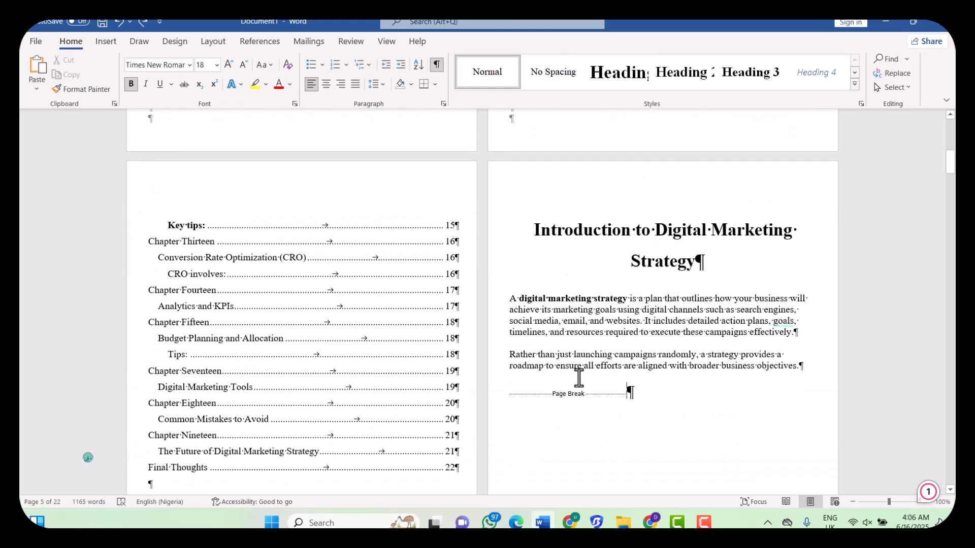
Delete the page break at the end of the introduction page and hide the formatting marks.
{"action": "left_click", "coordinate": [627, 392]}
{"action": "key", "text": "Delete"}
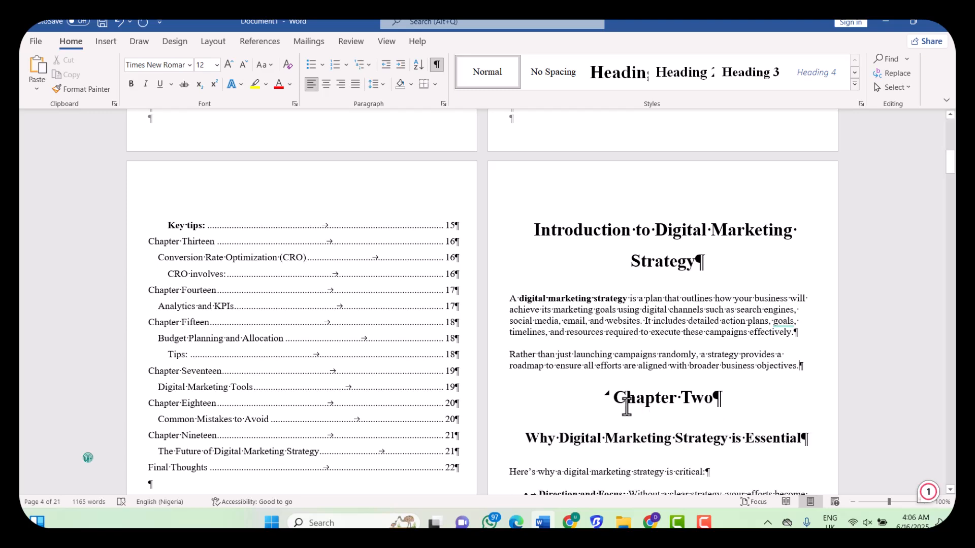
{"action": "left_click", "coordinate": [440, 65]}
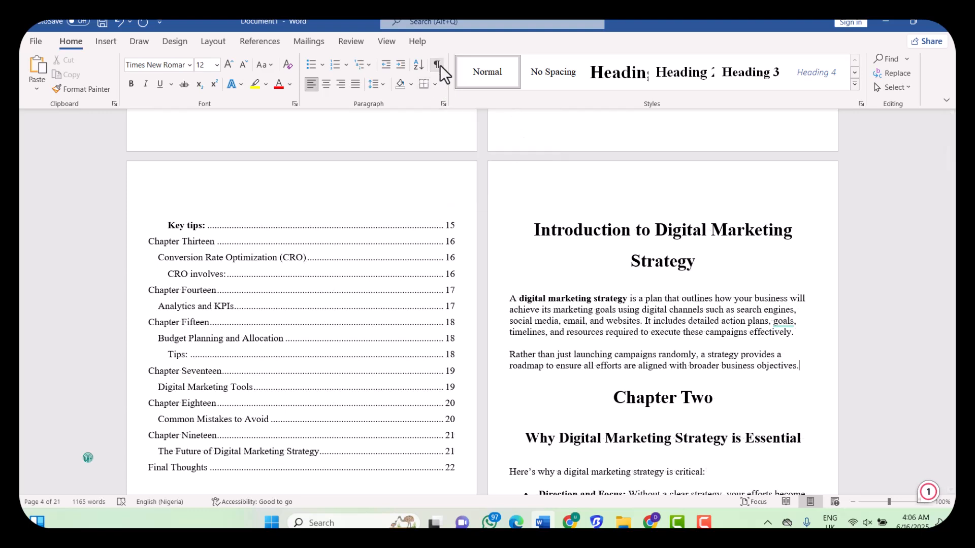
Insert a Next Page section break directly before the Chapter Two heading.
{"action": "left_click", "coordinate": [614, 396]}
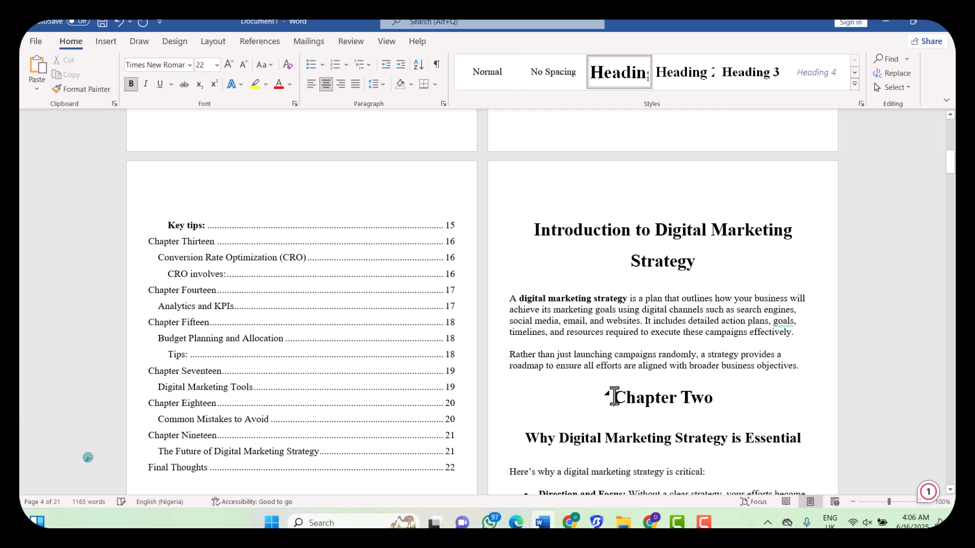
{"action": "left_click", "coordinate": [207, 41]}
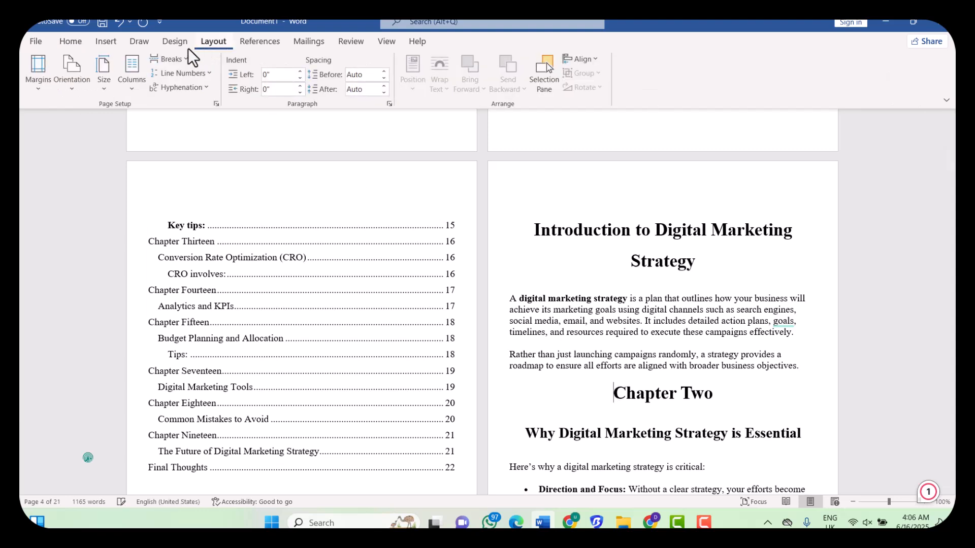
{"action": "left_click", "coordinate": [167, 59]}
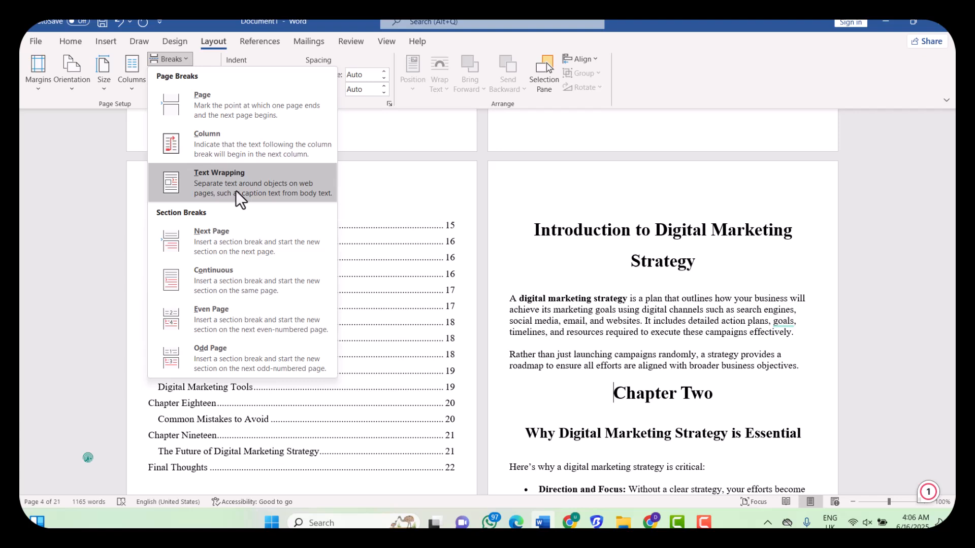
{"action": "left_click", "coordinate": [199, 237]}
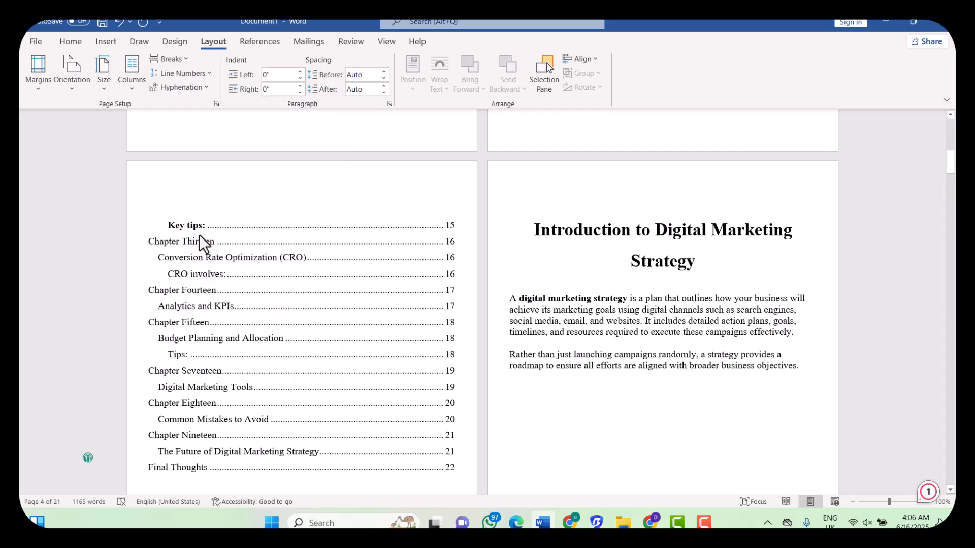
{"action": "scroll", "coordinate": [608, 446], "scroll_direction": "down", "scroll_amount": 10}
{"action": "scroll", "coordinate": [608, 446], "scroll_direction": "up", "scroll_amount": 8}
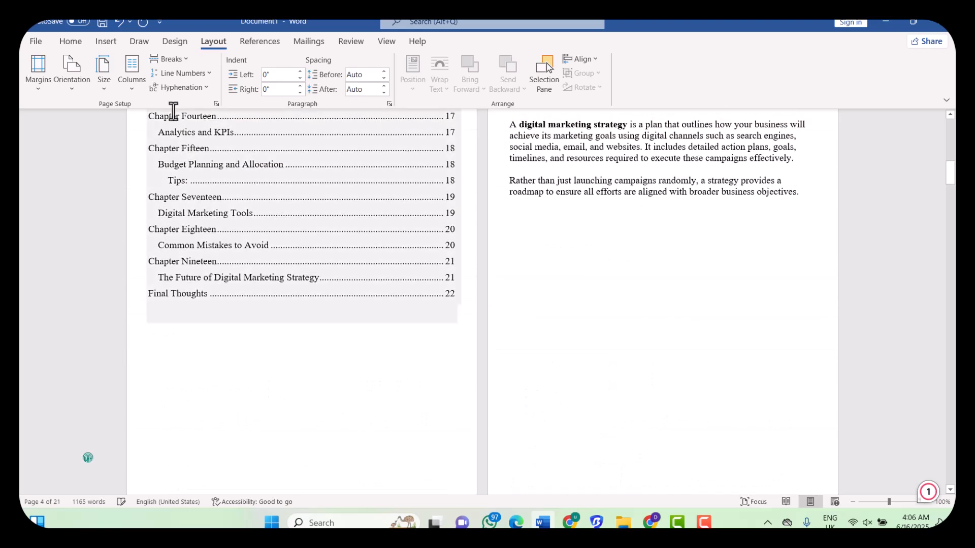
Show the formatting marks and add centred blank lines between the introduction's last paragraph and the section break.
{"action": "left_click", "coordinate": [74, 43]}
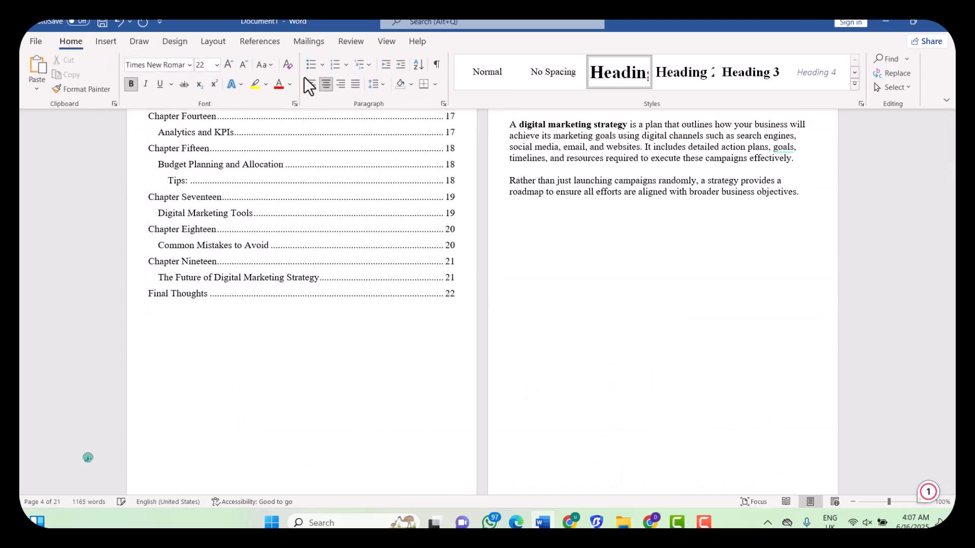
{"action": "left_click", "coordinate": [435, 64]}
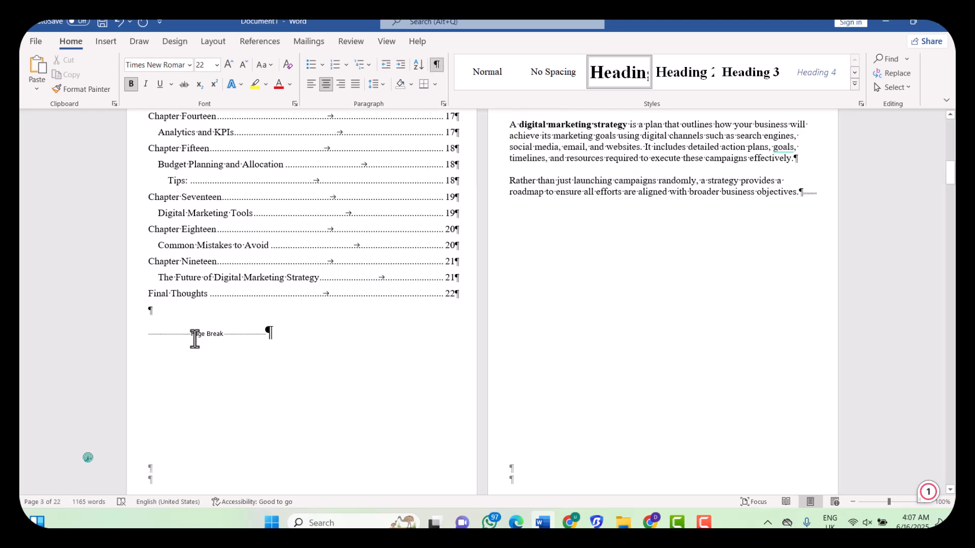
{"action": "left_click", "coordinate": [673, 240]}
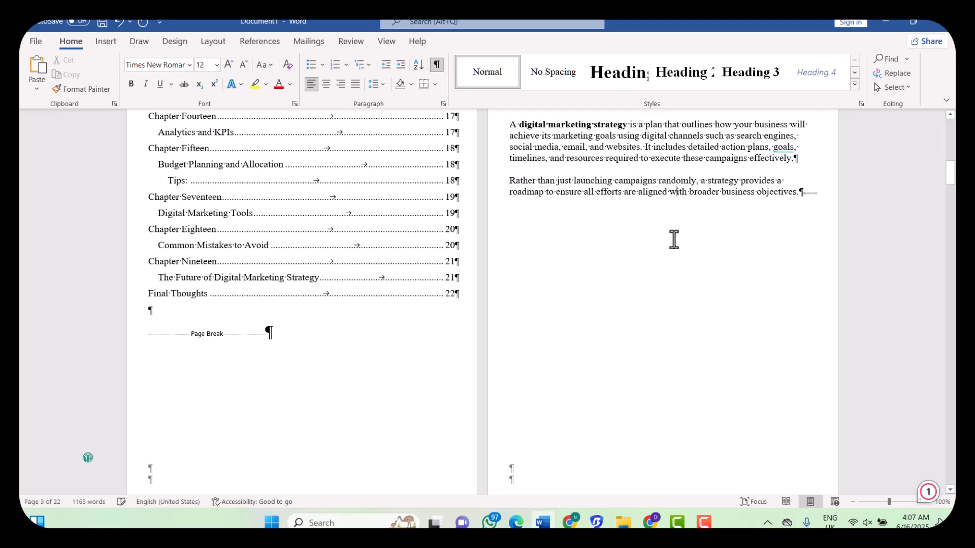
{"action": "double_click", "coordinate": [674, 239]}
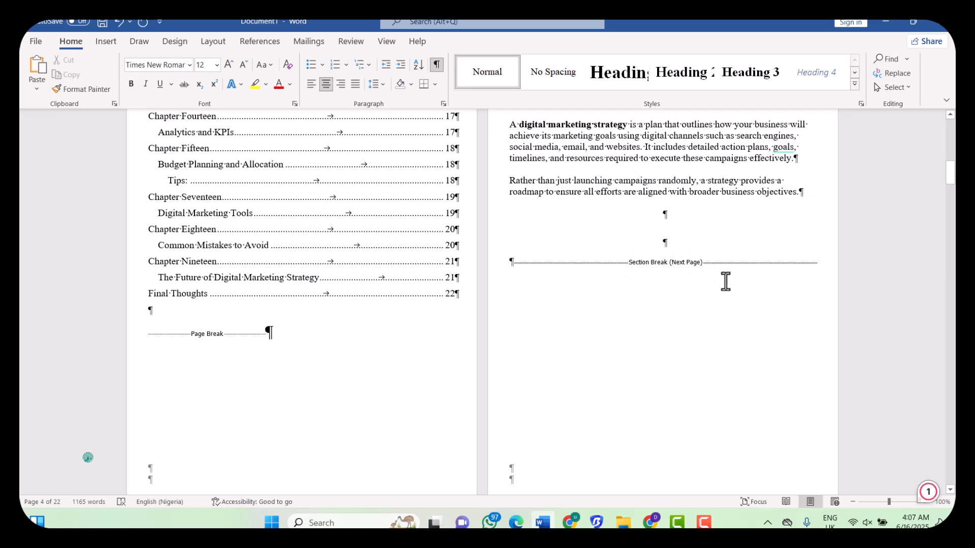
Undo the blank lines added between the introduction's last paragraph and the section break, and hide the formatting marks.
{"action": "left_click", "coordinate": [374, 348]}
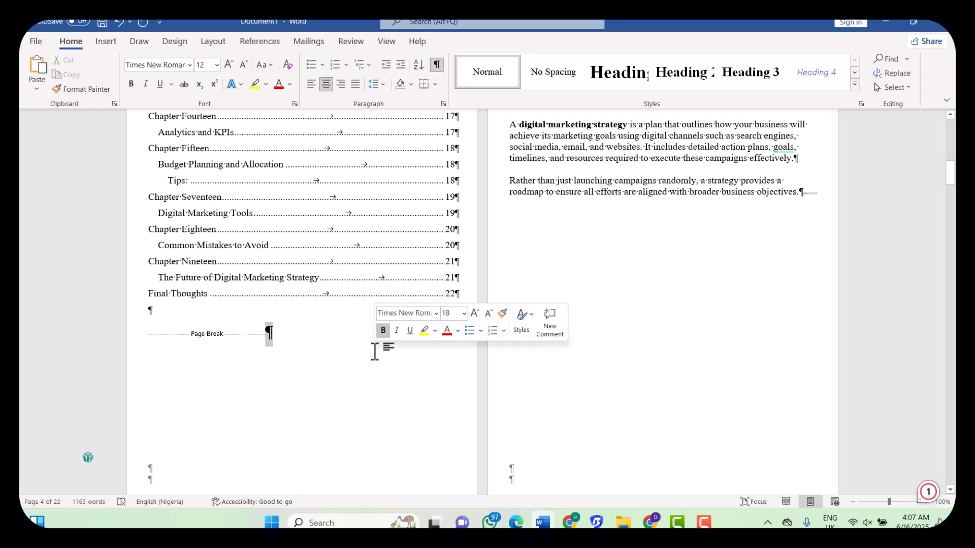
{"action": "left_click", "coordinate": [623, 275]}
{"action": "scroll", "coordinate": [623, 276], "scroll_direction": "down", "scroll_amount": 6}
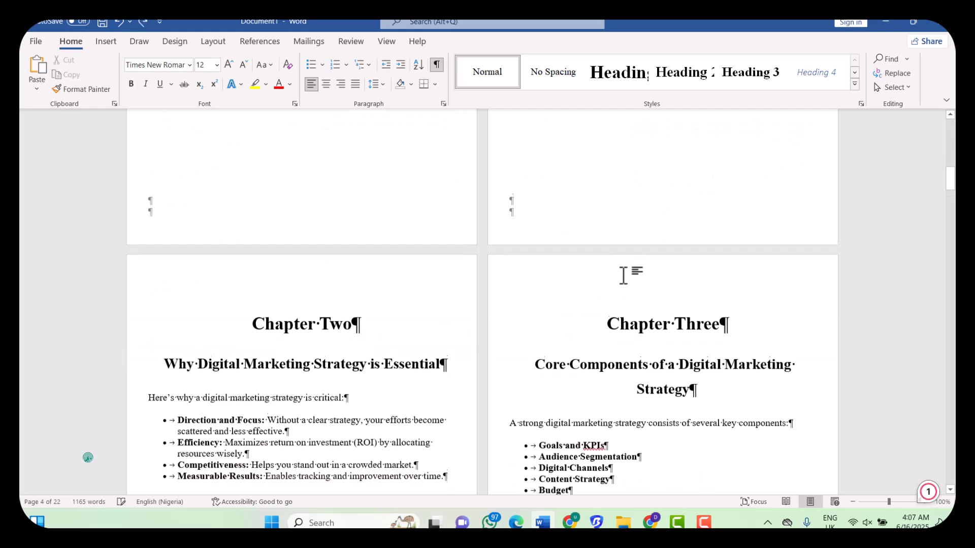
{"action": "scroll", "coordinate": [622, 276], "scroll_direction": "up", "scroll_amount": 1}
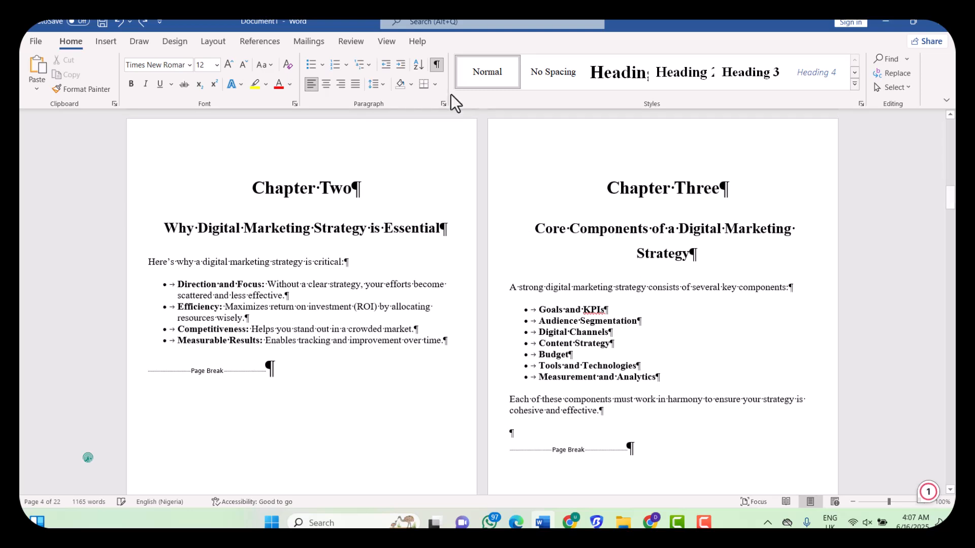
{"action": "left_click", "coordinate": [437, 65]}
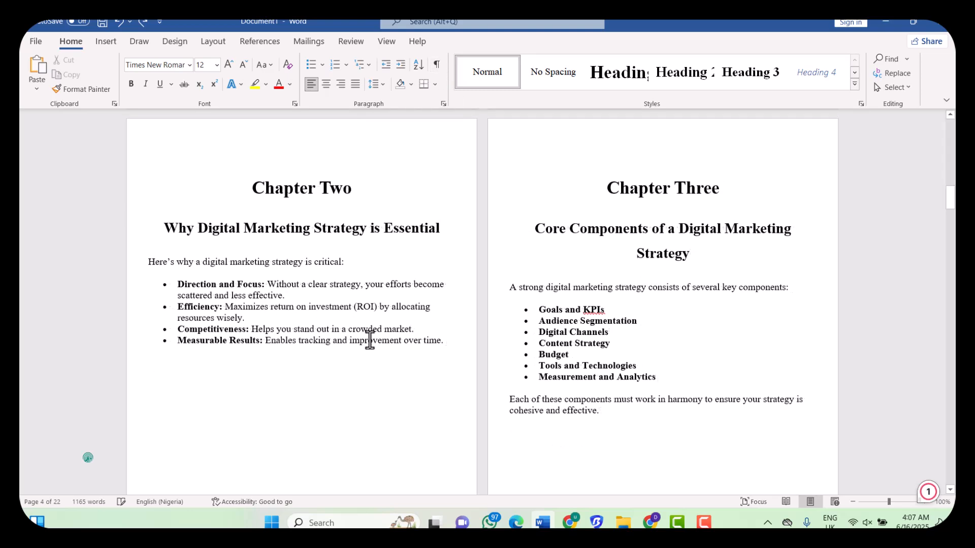
Open the Section 2 footer on the Chapter Two page for editing.
{"action": "scroll", "coordinate": [370, 340], "scroll_direction": "down", "scroll_amount": 2}
{"action": "scroll", "coordinate": [370, 340], "scroll_direction": "up", "scroll_amount": 1}
{"action": "scroll", "coordinate": [370, 340], "scroll_direction": "down", "scroll_amount": 3}
{"action": "scroll", "coordinate": [370, 340], "scroll_direction": "up", "scroll_amount": 3}
{"action": "scroll", "coordinate": [369, 340], "scroll_direction": "down", "scroll_amount": 5}
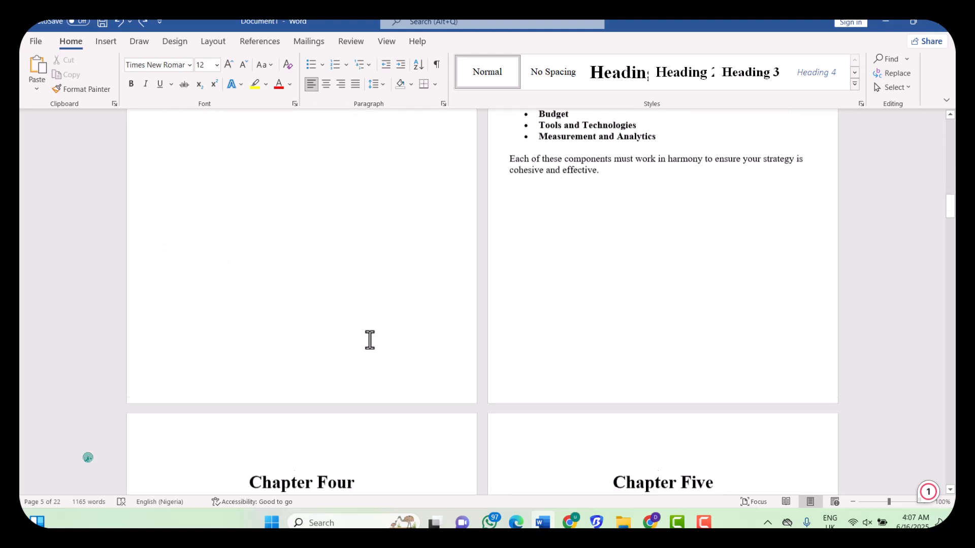
{"action": "double_click", "coordinate": [278, 378]}
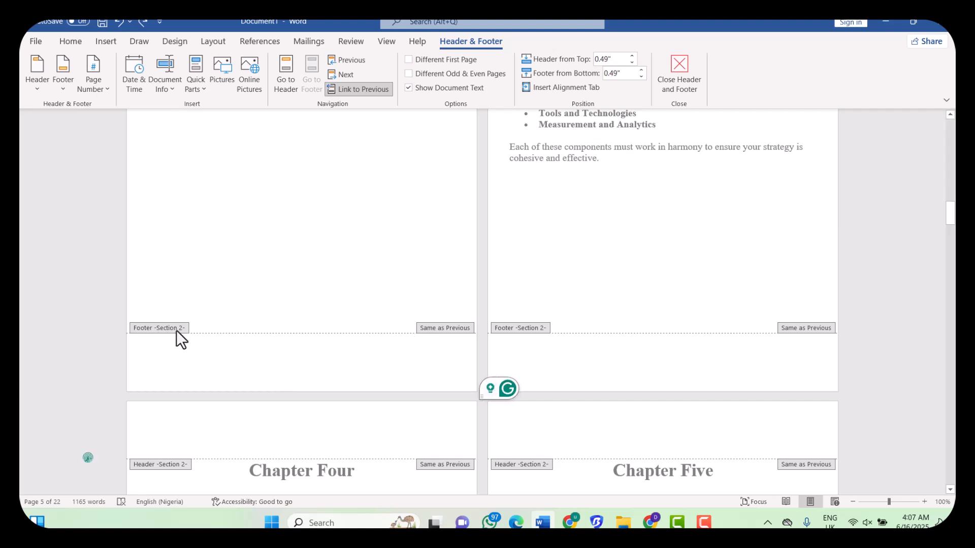
Compare the Section 1 and Section 2 footer labels and unlink the Section 2 footer from the previous section.
{"action": "scroll", "coordinate": [356, 298], "scroll_direction": "up", "scroll_amount": 8}
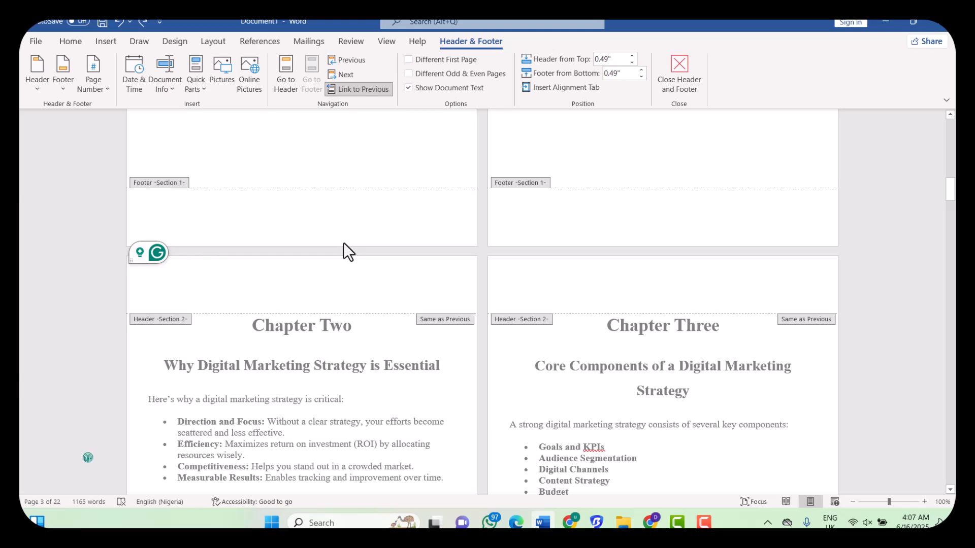
{"action": "scroll", "coordinate": [344, 244], "scroll_direction": "down", "scroll_amount": 10}
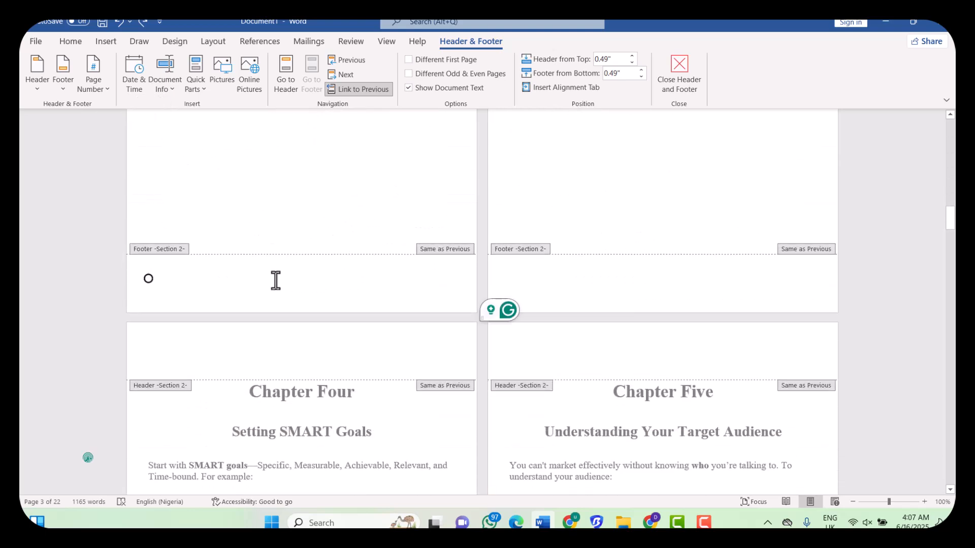
{"action": "scroll", "coordinate": [276, 281], "scroll_direction": "up", "scroll_amount": 7}
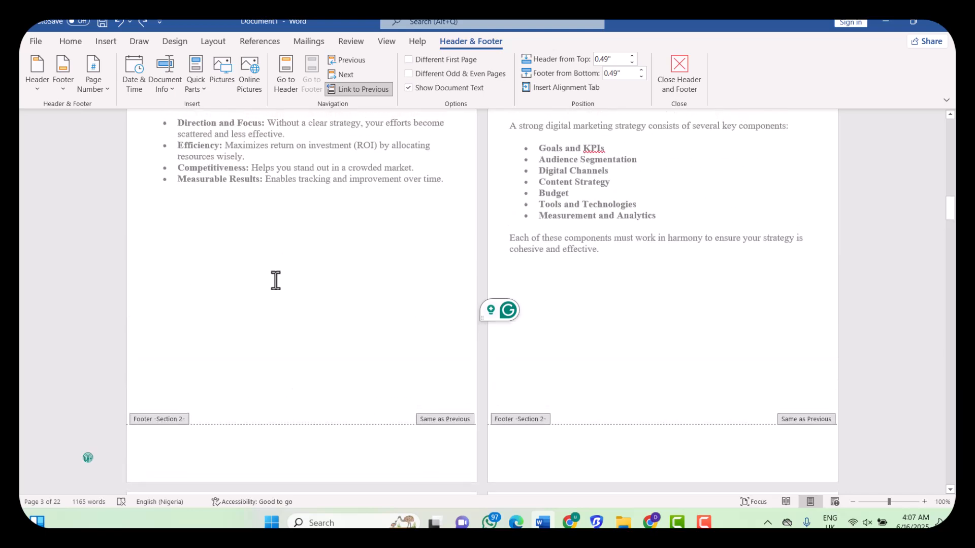
{"action": "scroll", "coordinate": [276, 280], "scroll_direction": "down", "scroll_amount": 5}
{"action": "scroll", "coordinate": [276, 280], "scroll_direction": "up", "scroll_amount": 2}
{"action": "scroll", "coordinate": [276, 280], "scroll_direction": "up", "scroll_amount": 1}
{"action": "scroll", "coordinate": [276, 280], "scroll_direction": "down", "scroll_amount": 3}
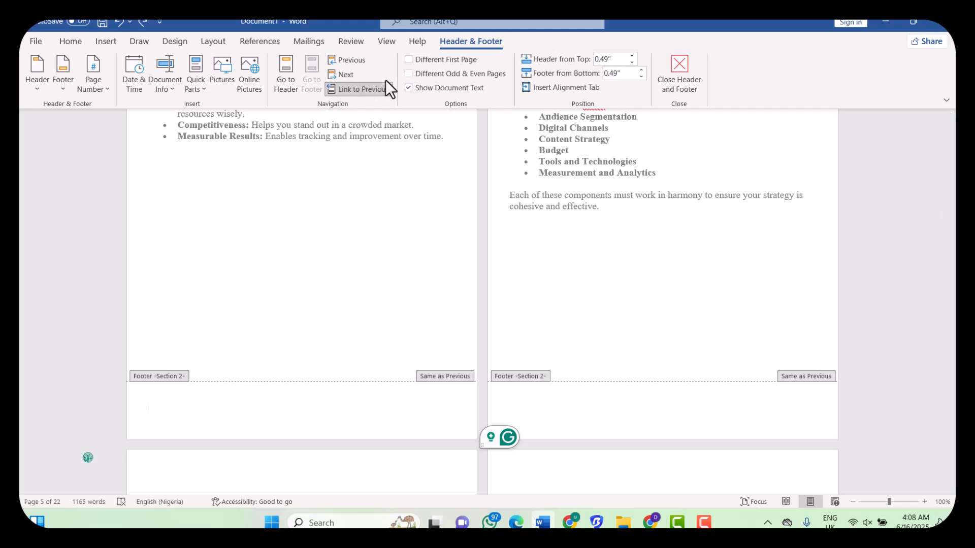
{"action": "left_click", "coordinate": [362, 90]}
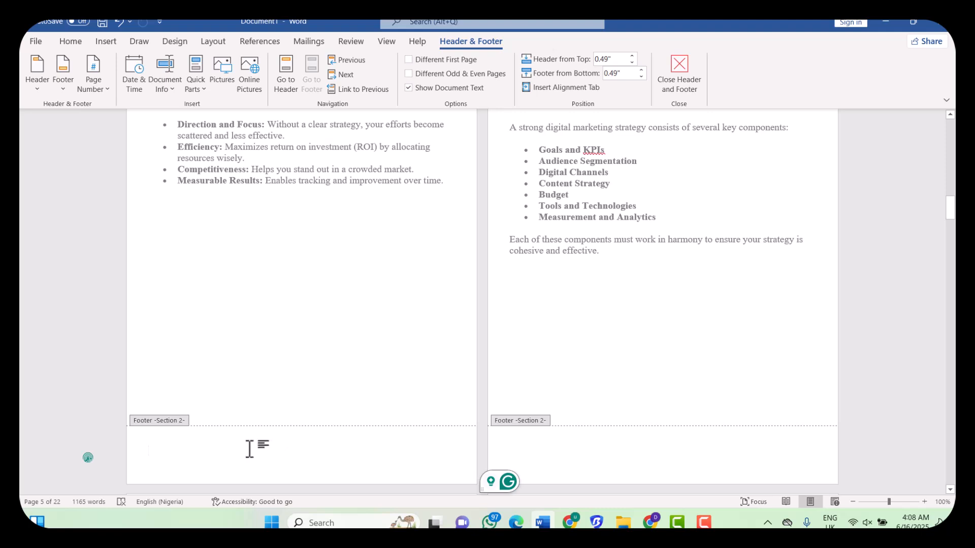
Format the Section 2 page numbers as 1, 2, 3, starting at 1.
{"action": "scroll", "coordinate": [235, 451], "scroll_direction": "up", "scroll_amount": 3}
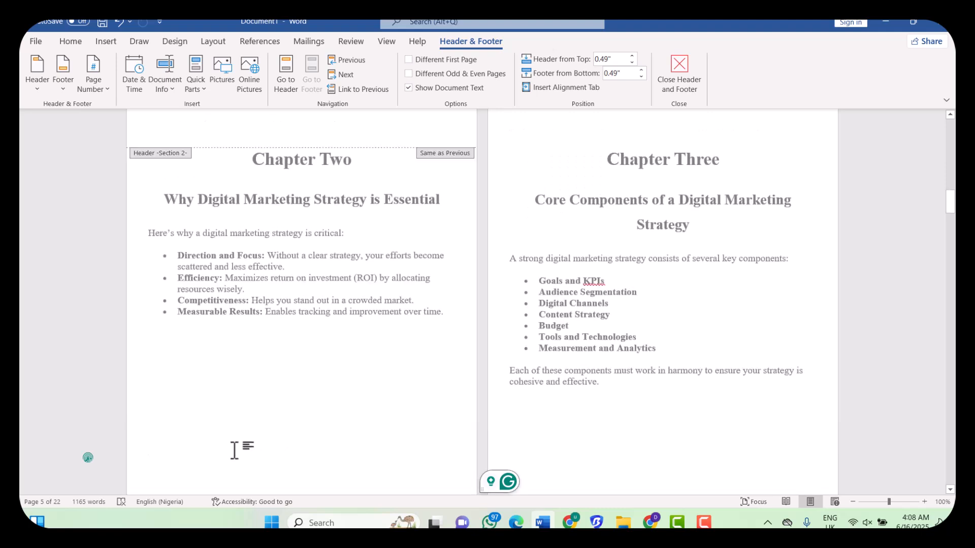
{"action": "scroll", "coordinate": [234, 451], "scroll_direction": "down", "scroll_amount": 3}
{"action": "scroll", "coordinate": [233, 449], "scroll_direction": "down", "scroll_amount": 2}
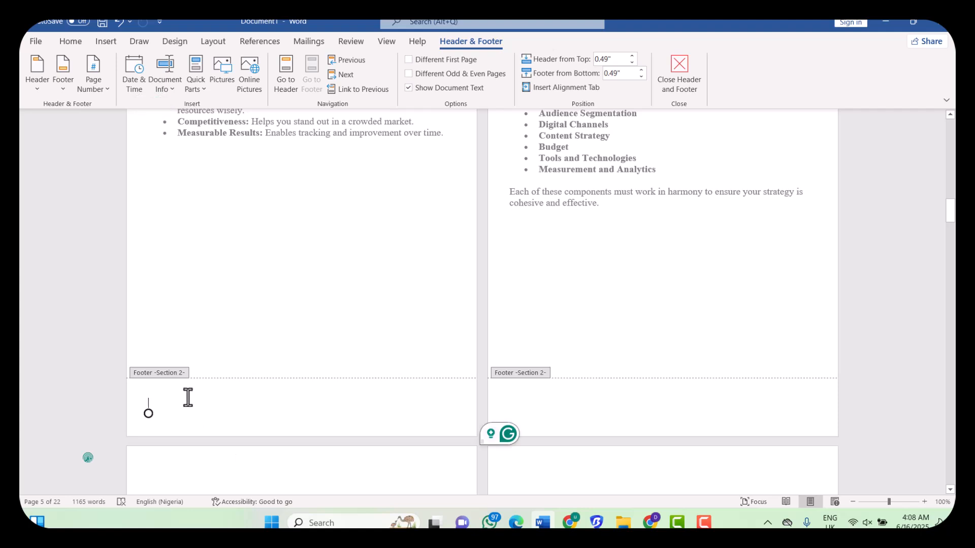
{"action": "left_click", "coordinate": [101, 90]}
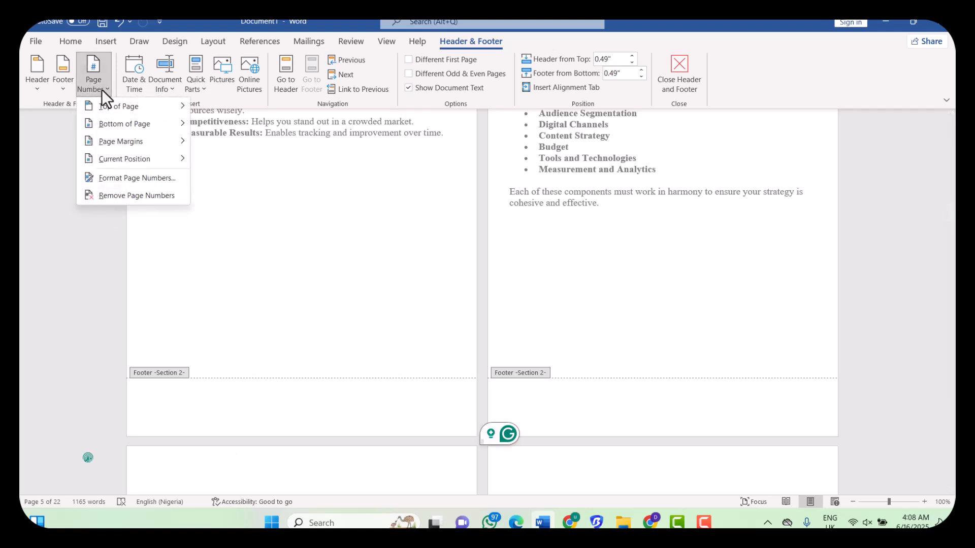
{"action": "left_click", "coordinate": [159, 183]}
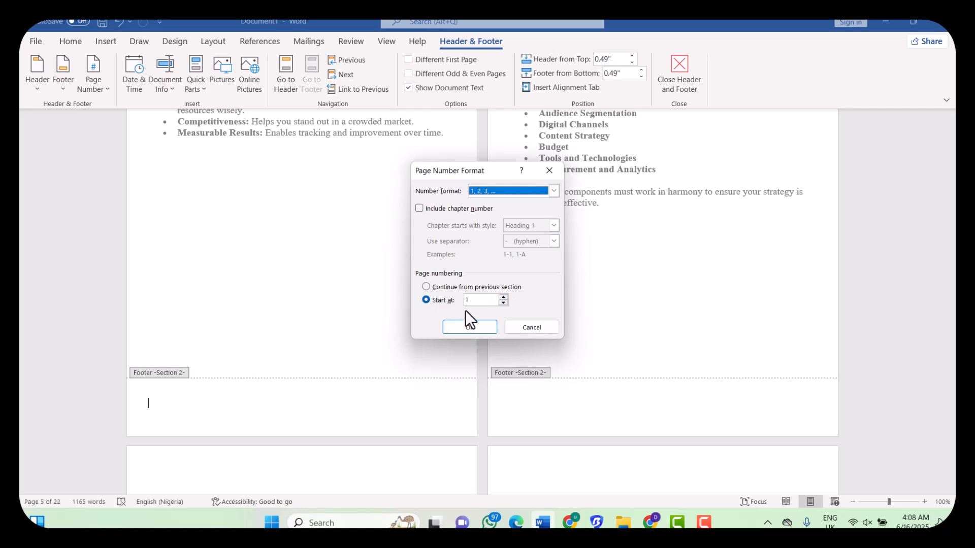
{"action": "left_click", "coordinate": [457, 327]}
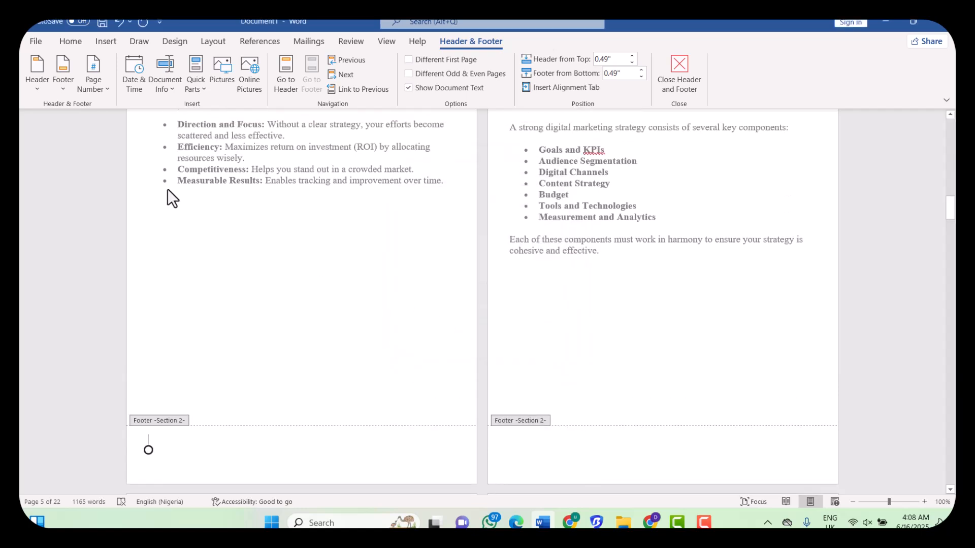
Insert Plain Number 2 page numbers at the bottom of the Section 2 pages.
{"action": "left_click", "coordinate": [87, 83]}
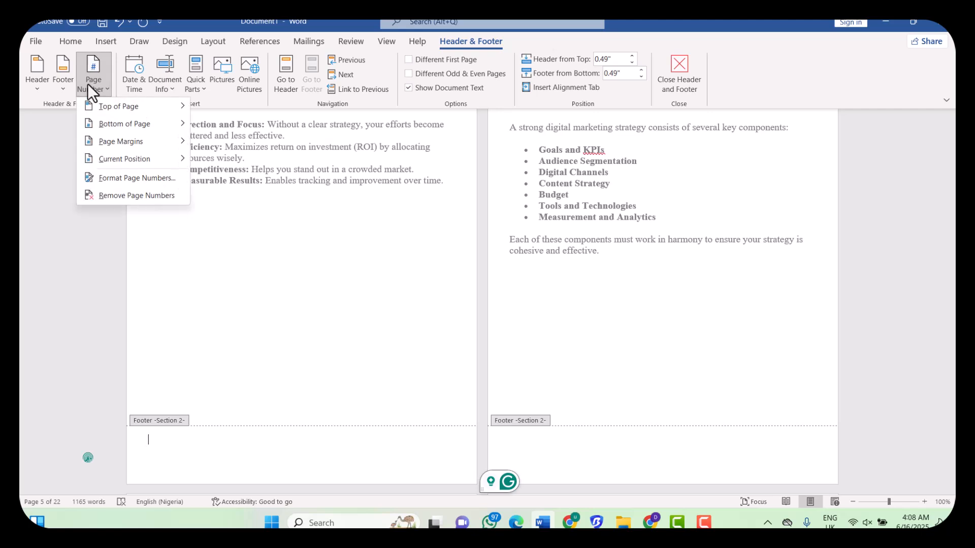
{"action": "mouse_move", "coordinate": [138, 121]}
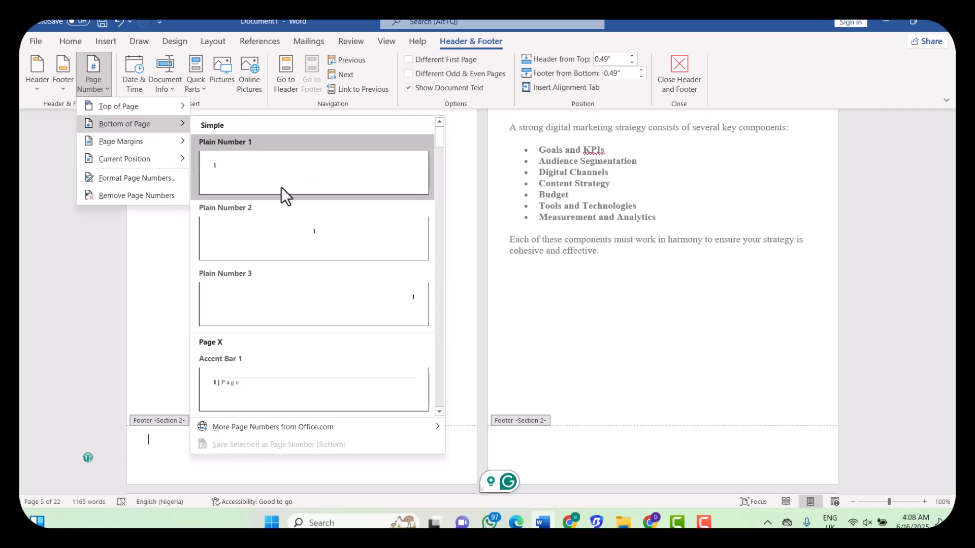
{"action": "left_click", "coordinate": [325, 231]}
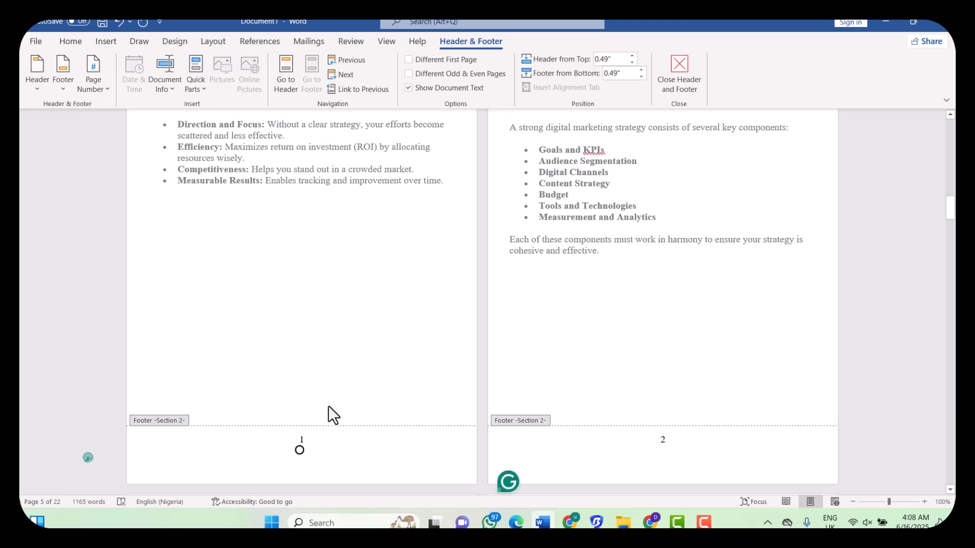
Format the Section 1 page numbers as lowercase Roman numerals (i, ii, iii), starting at i, from the title page's footer.
{"action": "scroll", "coordinate": [328, 406], "scroll_direction": "up", "scroll_amount": 7}
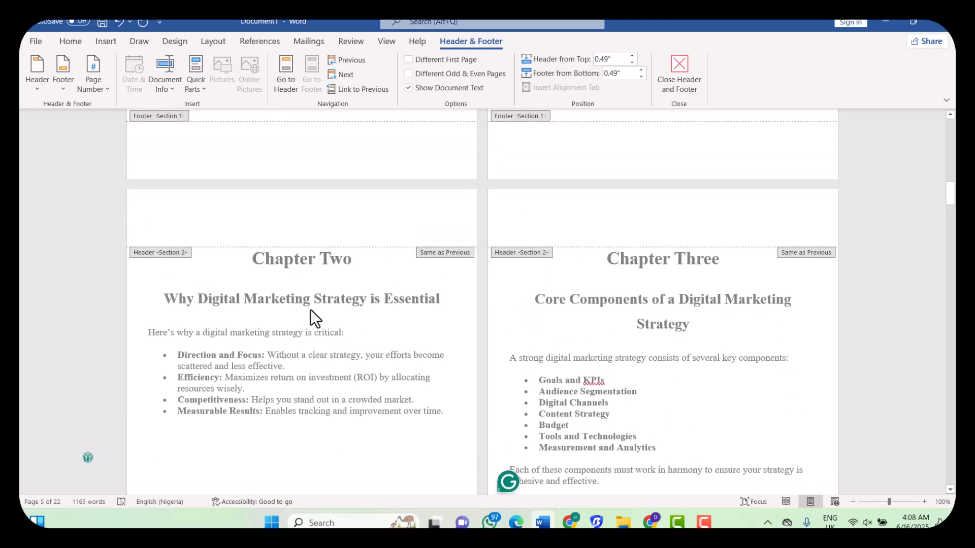
{"action": "scroll", "coordinate": [377, 319], "scroll_direction": "up", "scroll_amount": 15}
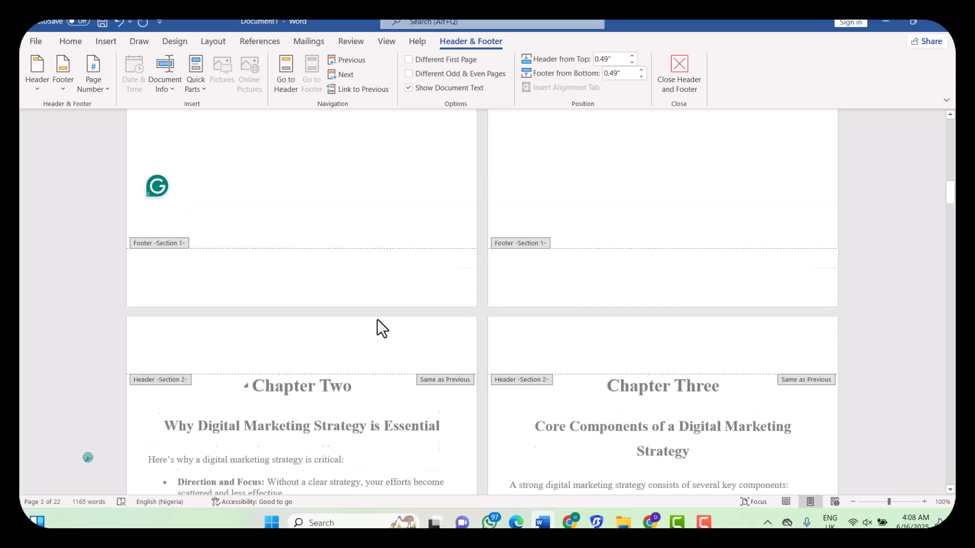
{"action": "scroll", "coordinate": [377, 318], "scroll_direction": "up", "scroll_amount": 6}
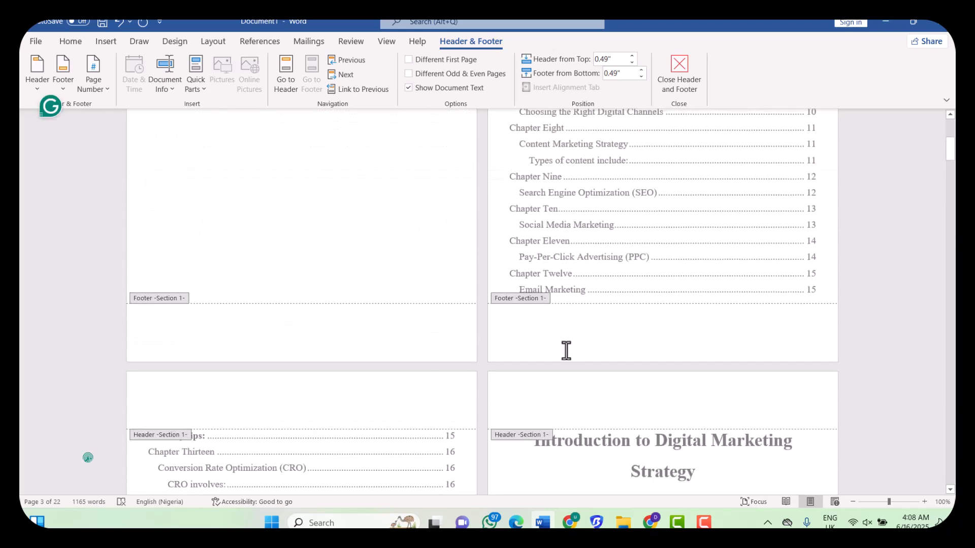
{"action": "left_click", "coordinate": [558, 333]}
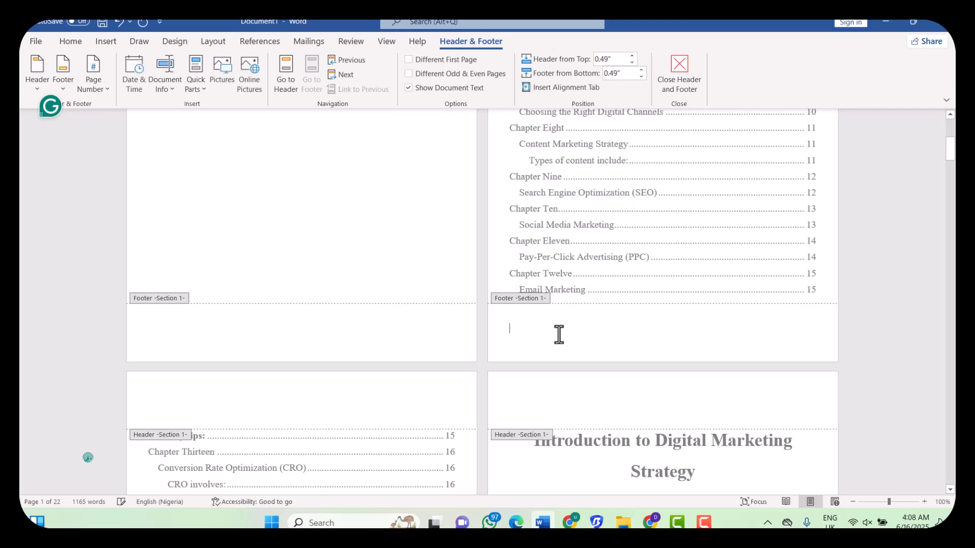
{"action": "scroll", "coordinate": [517, 329], "scroll_direction": "up", "scroll_amount": 6}
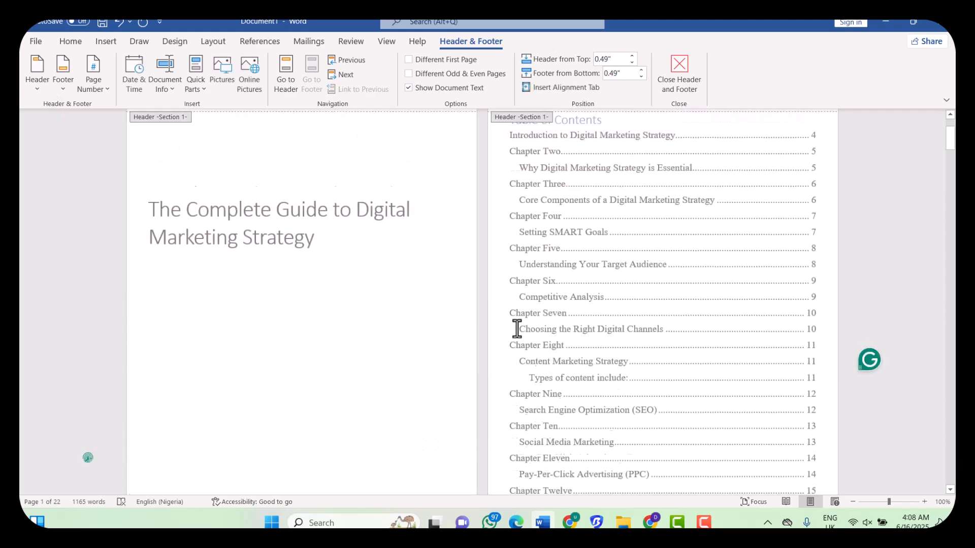
{"action": "scroll", "coordinate": [517, 329], "scroll_direction": "down", "scroll_amount": 6}
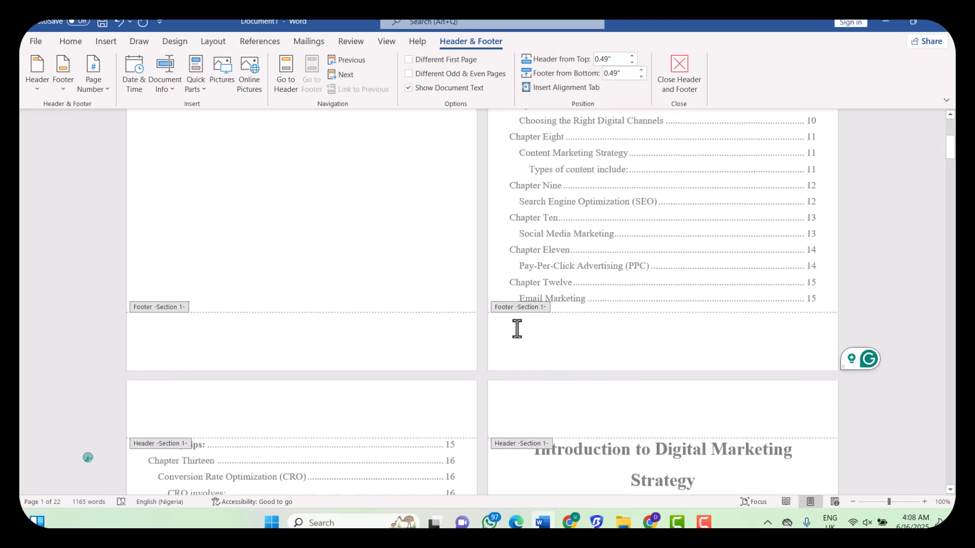
{"action": "left_click", "coordinate": [361, 331]}
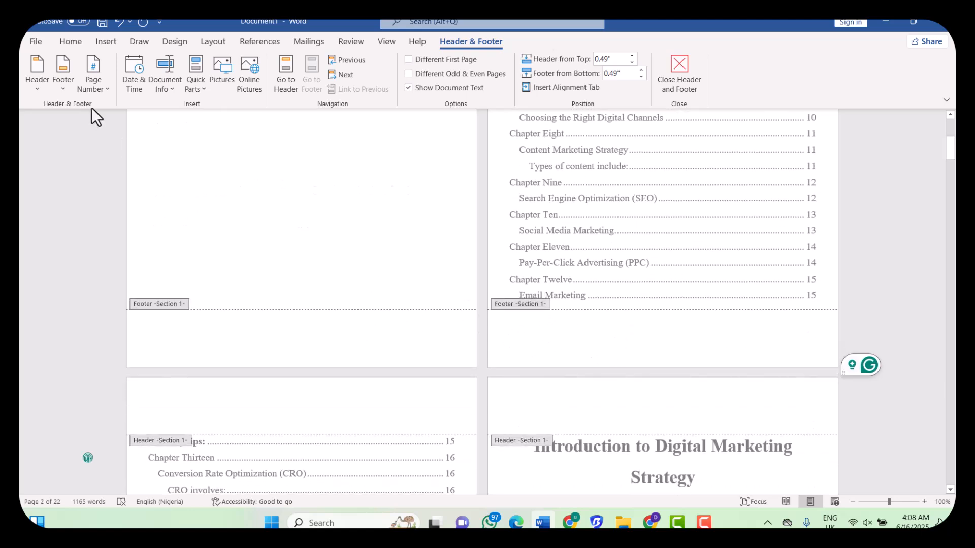
{"action": "left_click", "coordinate": [102, 84]}
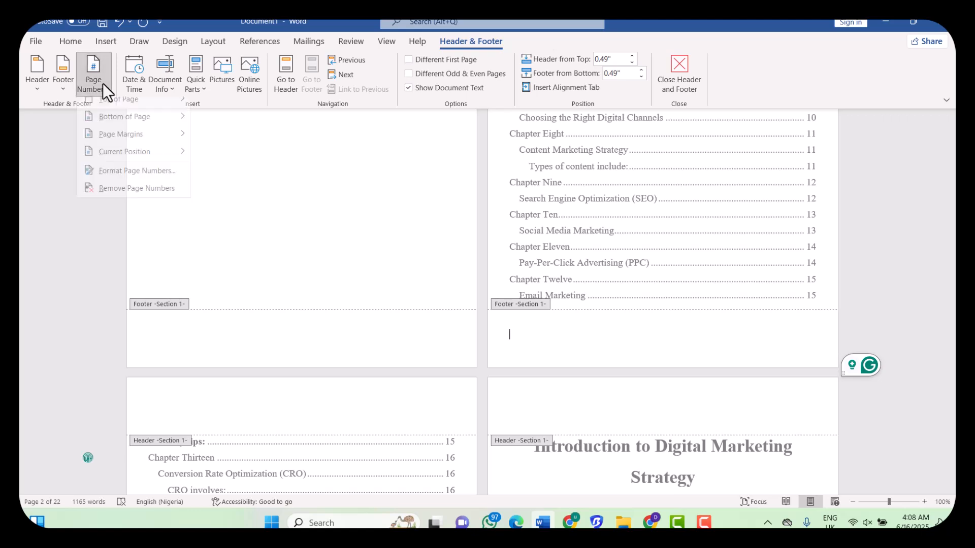
{"action": "left_click", "coordinate": [147, 179]}
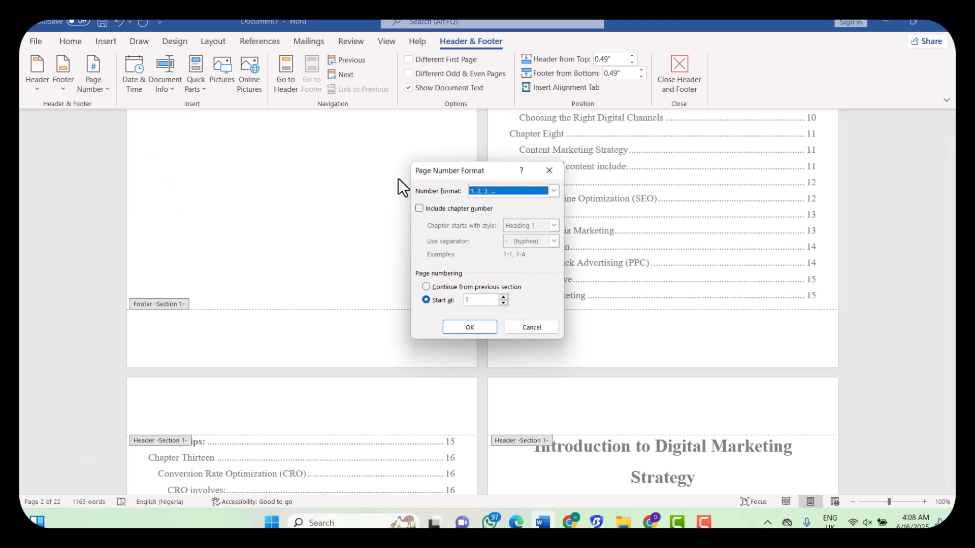
{"action": "left_click", "coordinate": [554, 191]}
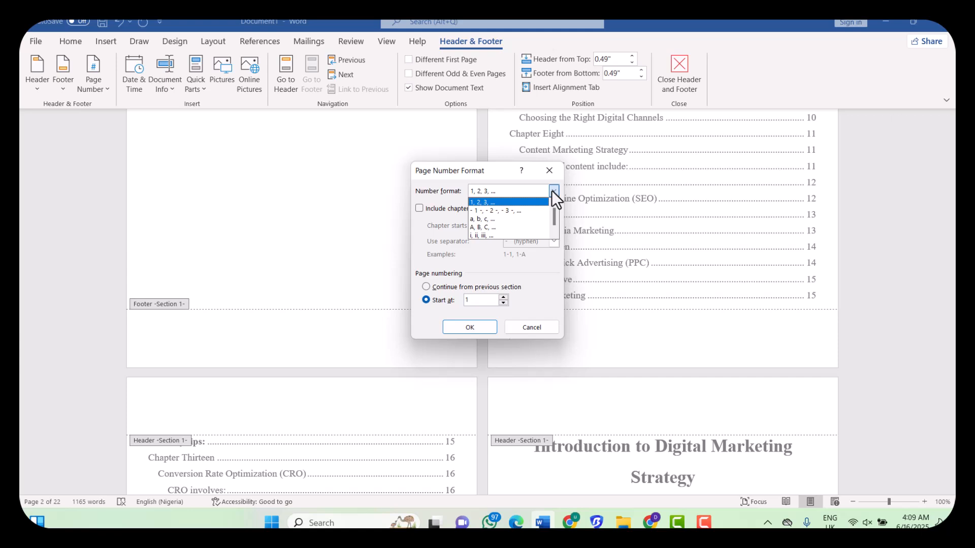
{"action": "left_click", "coordinate": [495, 235]}
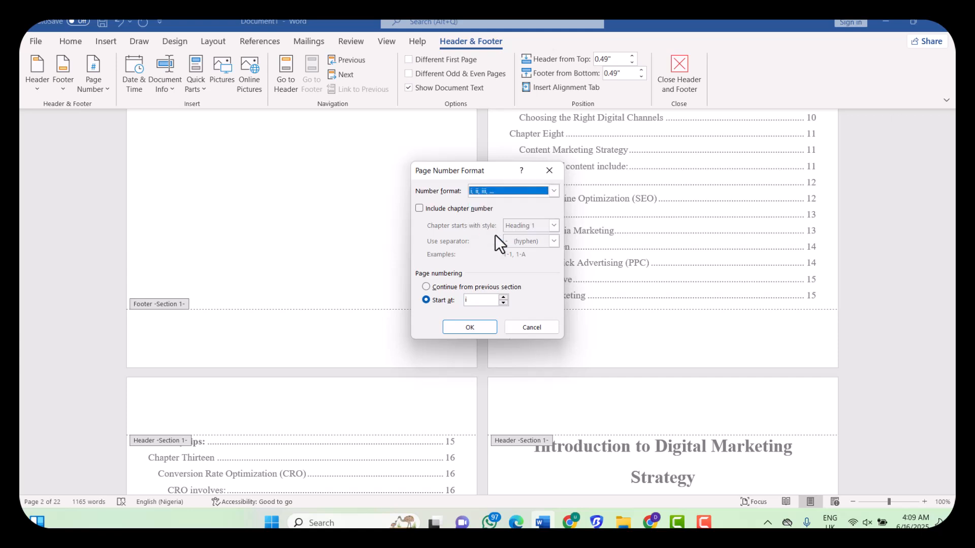
{"action": "left_click", "coordinate": [463, 333]}
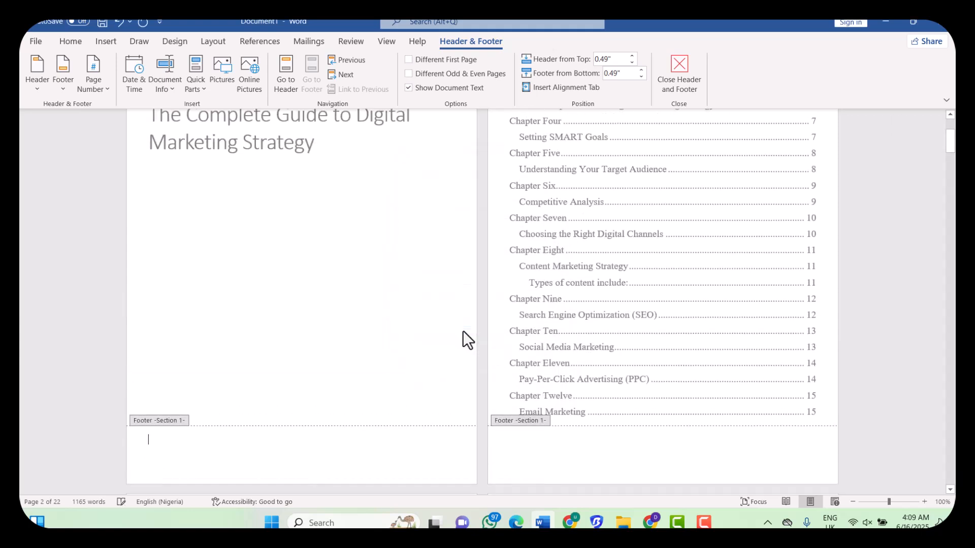
Insert Plain Number 2 page numbers at the bottom of the Section 1 pages.
{"action": "left_click", "coordinate": [411, 453]}
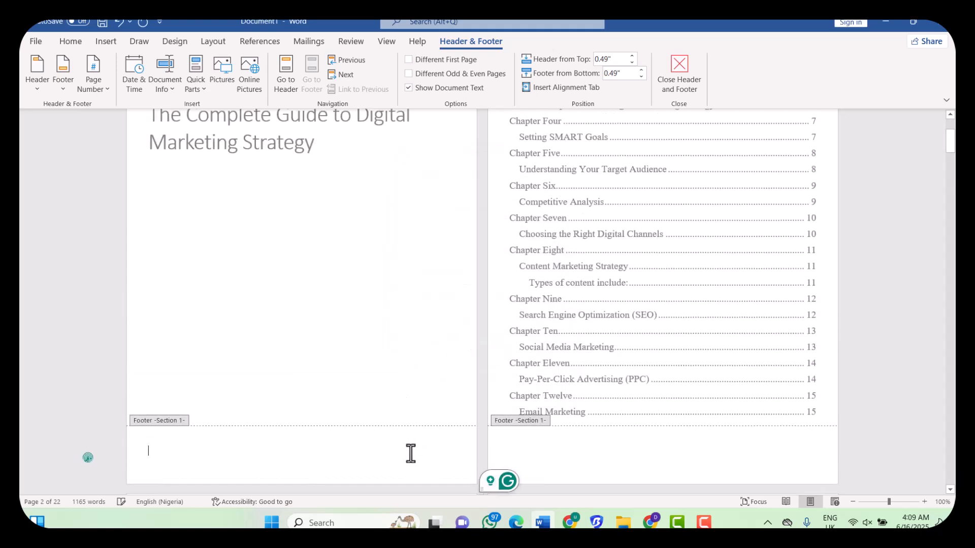
{"action": "left_click", "coordinate": [94, 90]}
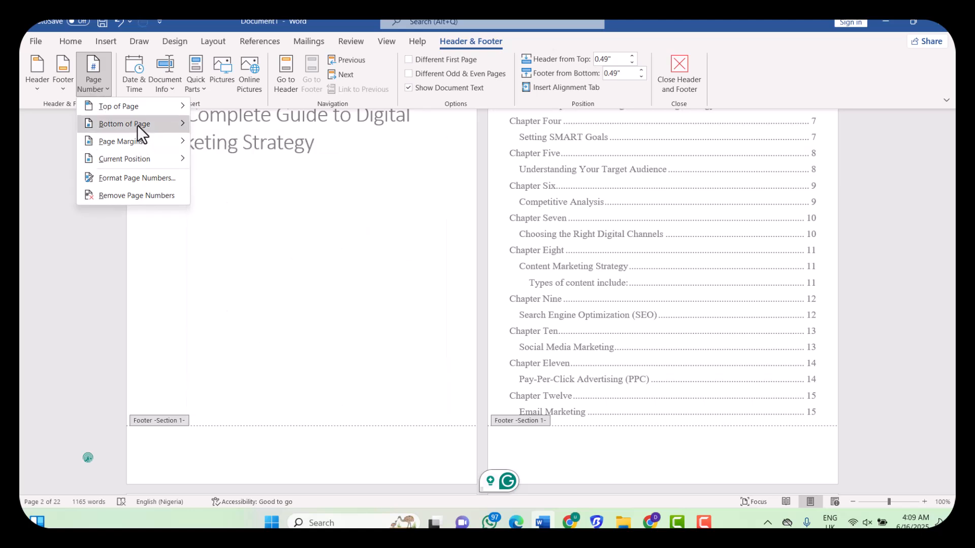
{"action": "mouse_move", "coordinate": [138, 125]}
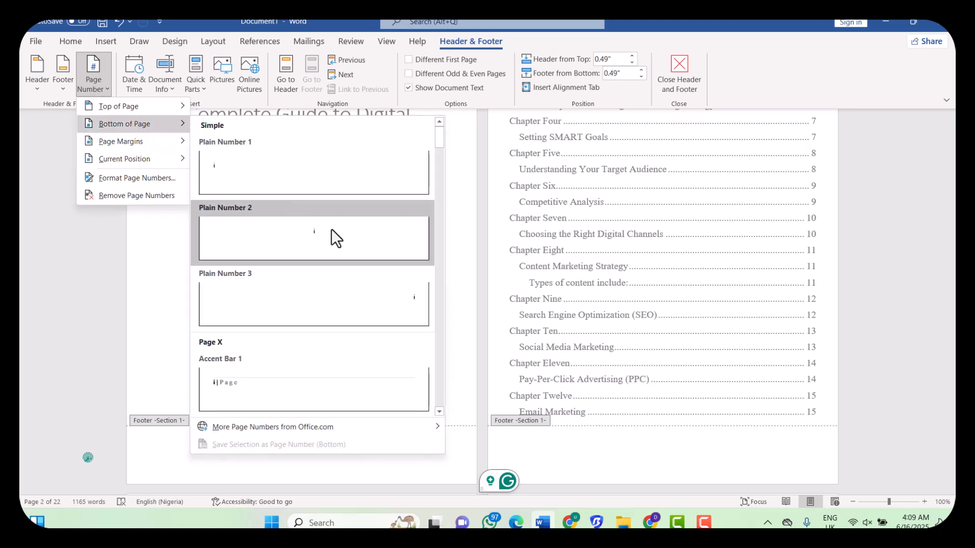
{"action": "left_click", "coordinate": [331, 228]}
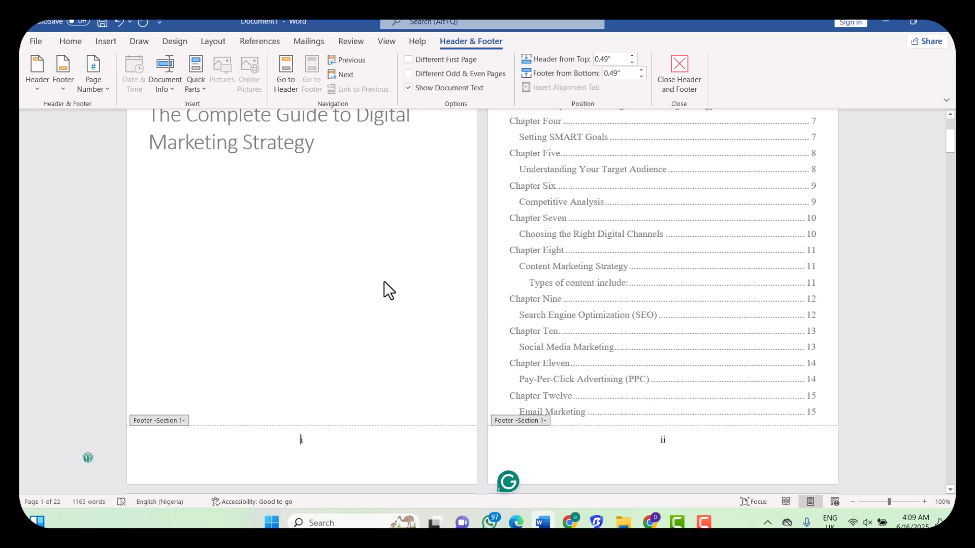
Give Section 1 a different first page so the title page carries no page number, and return to the document body.
{"action": "scroll", "coordinate": [384, 282], "scroll_direction": "up", "scroll_amount": 5}
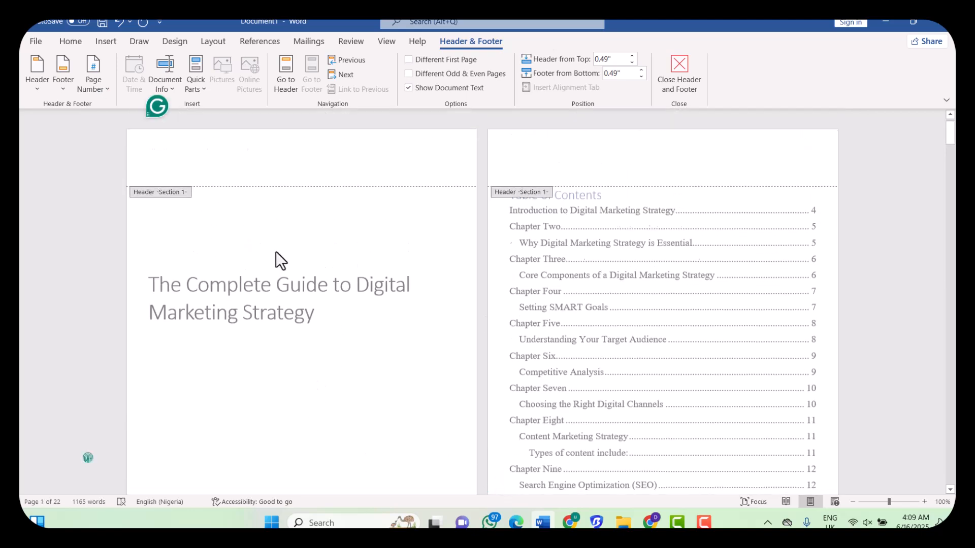
{"action": "scroll", "coordinate": [276, 251], "scroll_direction": "down", "scroll_amount": 4}
{"action": "scroll", "coordinate": [276, 251], "scroll_direction": "down", "scroll_amount": 2}
{"action": "scroll", "coordinate": [276, 251], "scroll_direction": "down", "scroll_amount": 2}
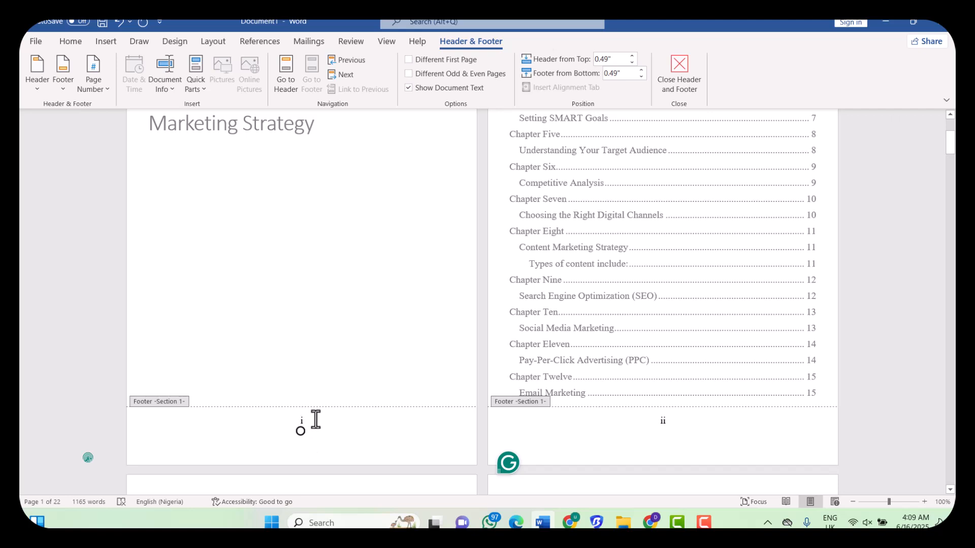
{"action": "left_click", "coordinate": [409, 58]}
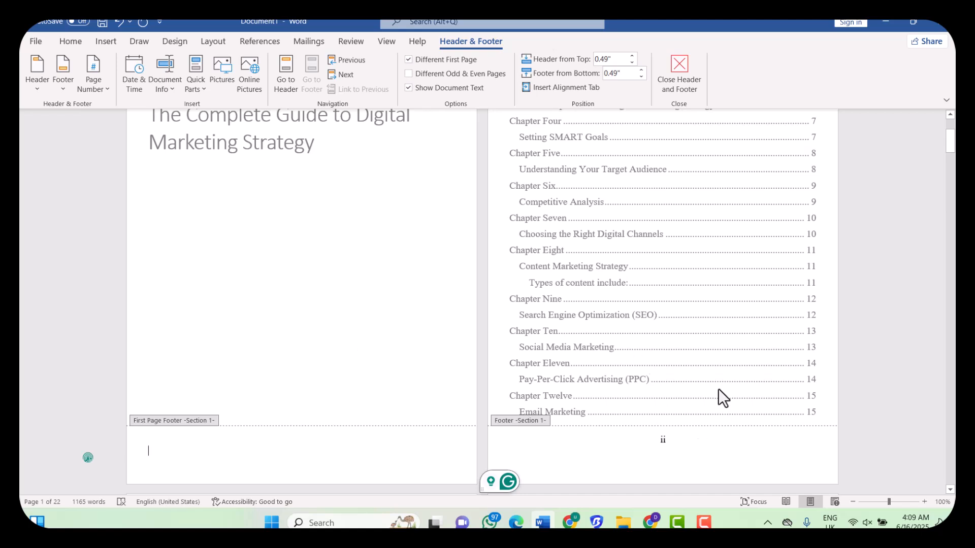
{"action": "scroll", "coordinate": [696, 457], "scroll_direction": "down", "scroll_amount": 2}
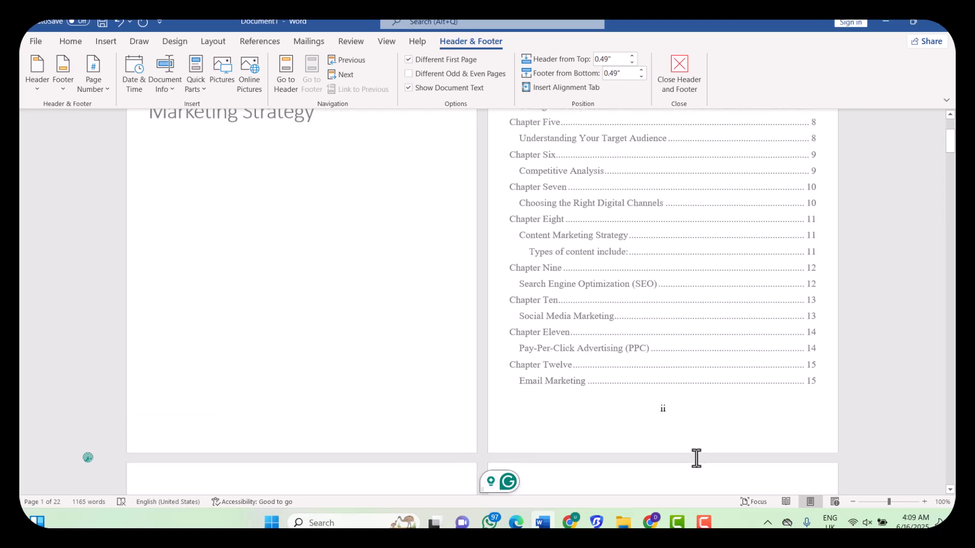
{"action": "double_click", "coordinate": [434, 313]}
Check the footer page numbers from the title page through the table of contents and introduction to the first chapters.
{"action": "scroll", "coordinate": [434, 313], "scroll_direction": "down", "scroll_amount": 4}
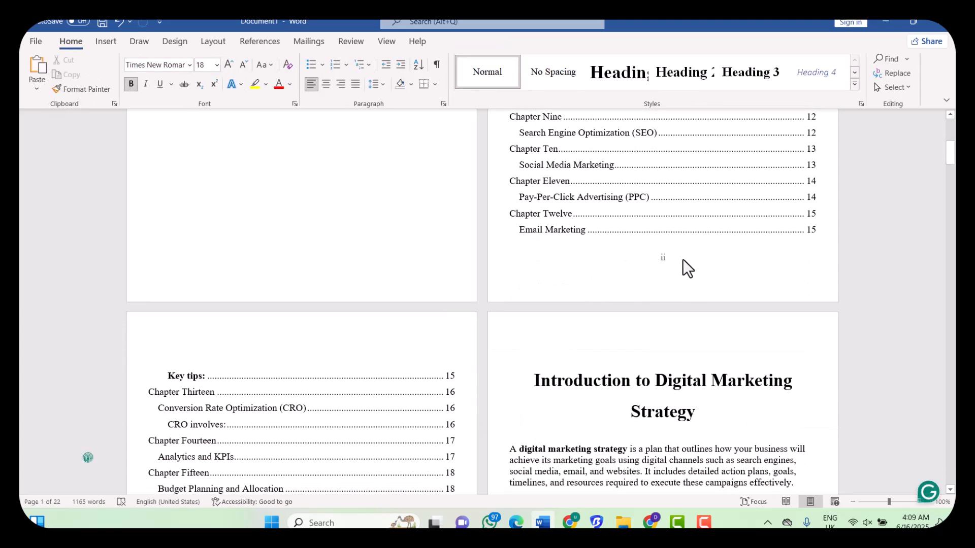
{"action": "scroll", "coordinate": [689, 259], "scroll_direction": "down", "scroll_amount": 1}
{"action": "scroll", "coordinate": [689, 259], "scroll_direction": "up", "scroll_amount": 10}
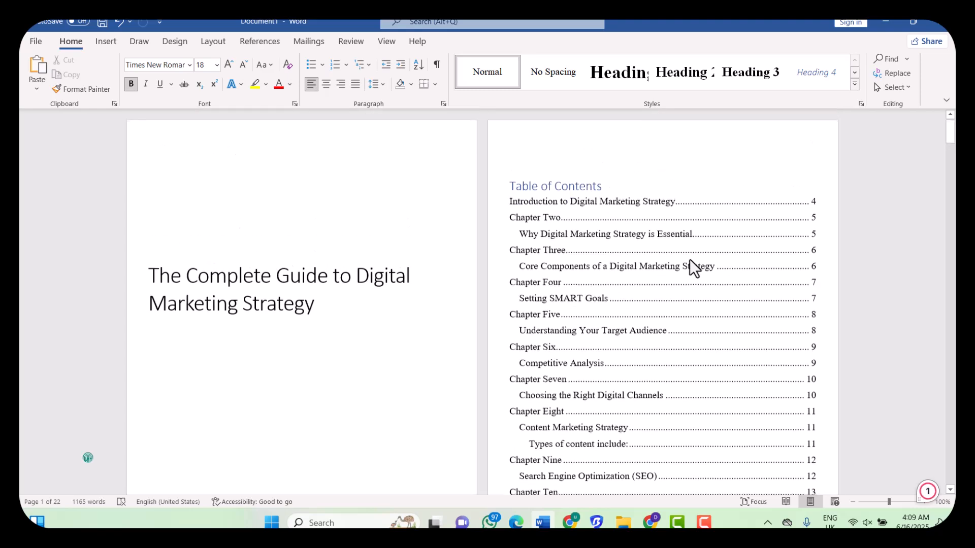
{"action": "scroll", "coordinate": [689, 260], "scroll_direction": "down", "scroll_amount": 12}
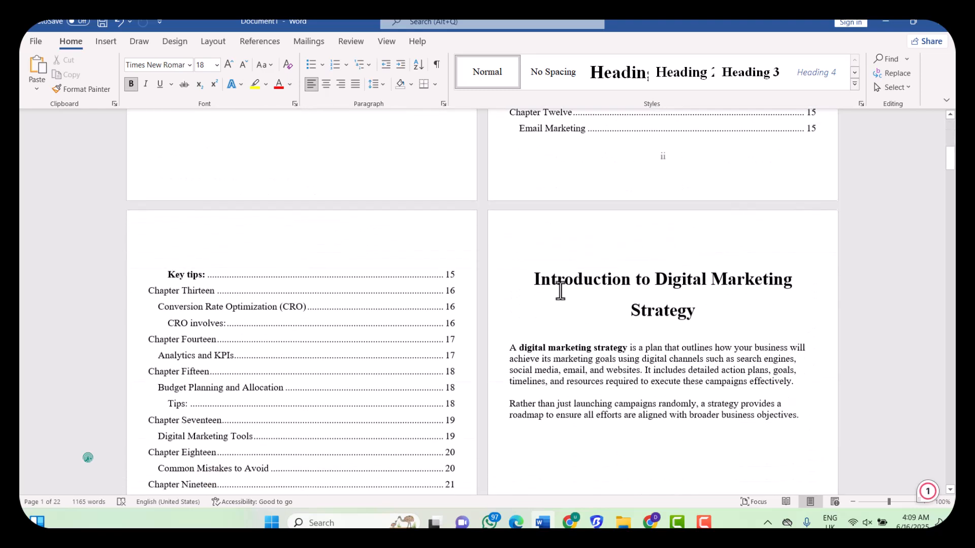
{"action": "scroll", "coordinate": [397, 336], "scroll_direction": "down", "scroll_amount": 5}
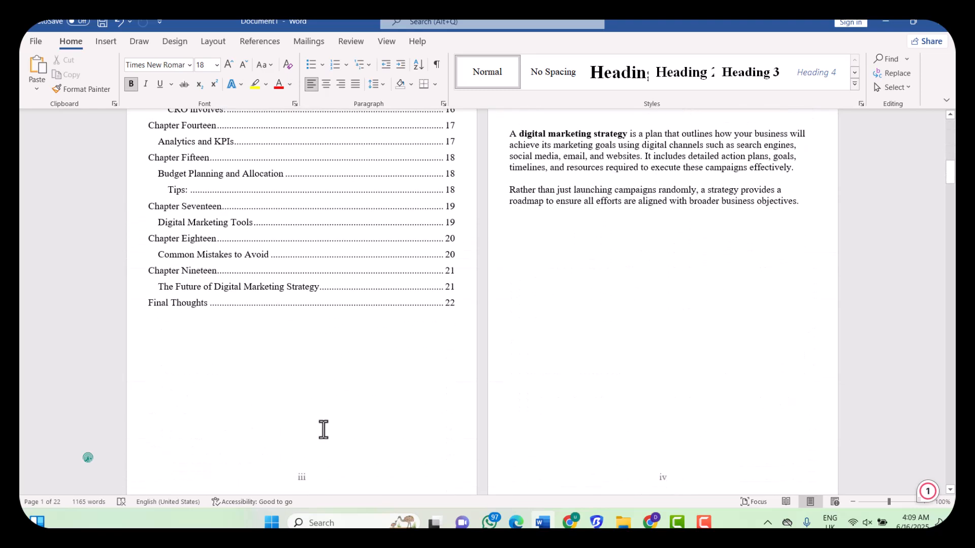
{"action": "scroll", "coordinate": [612, 460], "scroll_direction": "down", "scroll_amount": 3}
{"action": "scroll", "coordinate": [612, 460], "scroll_direction": "up", "scroll_amount": 5}
{"action": "scroll", "coordinate": [611, 460], "scroll_direction": "down", "scroll_amount": 11}
{"action": "scroll", "coordinate": [612, 460], "scroll_direction": "down", "scroll_amount": 3}
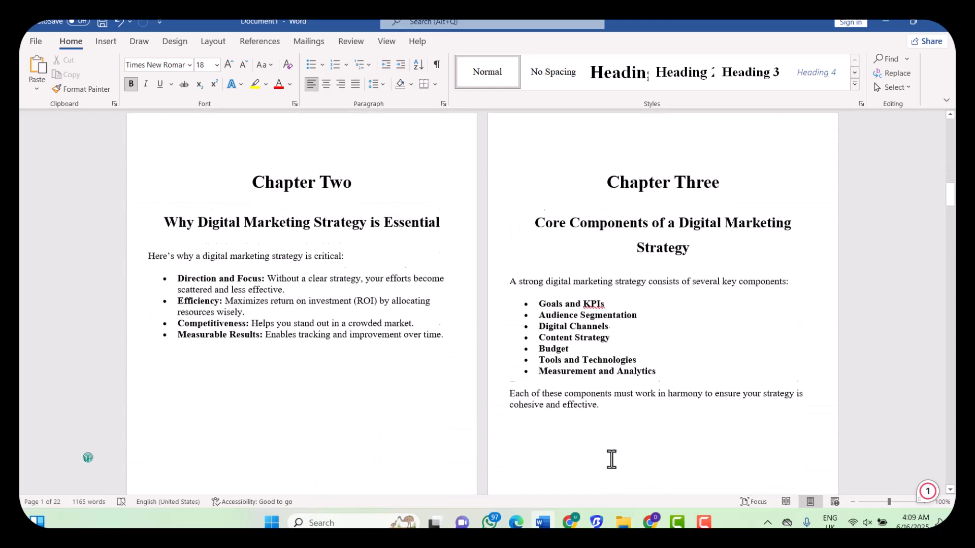
{"action": "scroll", "coordinate": [274, 457], "scroll_direction": "down", "scroll_amount": 3}
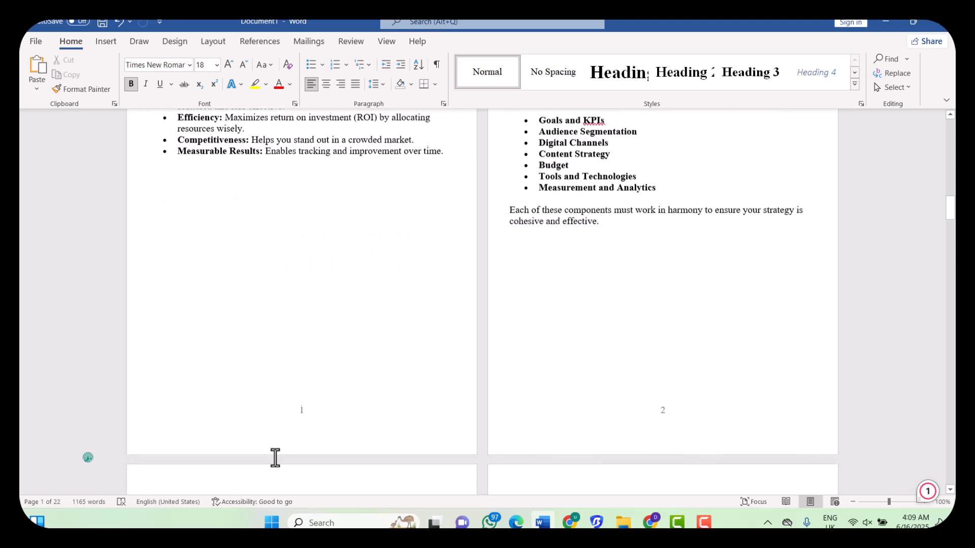
{"action": "scroll", "coordinate": [641, 416], "scroll_direction": "down", "scroll_amount": 3}
Update the table of contents so its entries use the new page numbering.
{"action": "scroll", "coordinate": [641, 415], "scroll_direction": "up", "scroll_amount": 20}
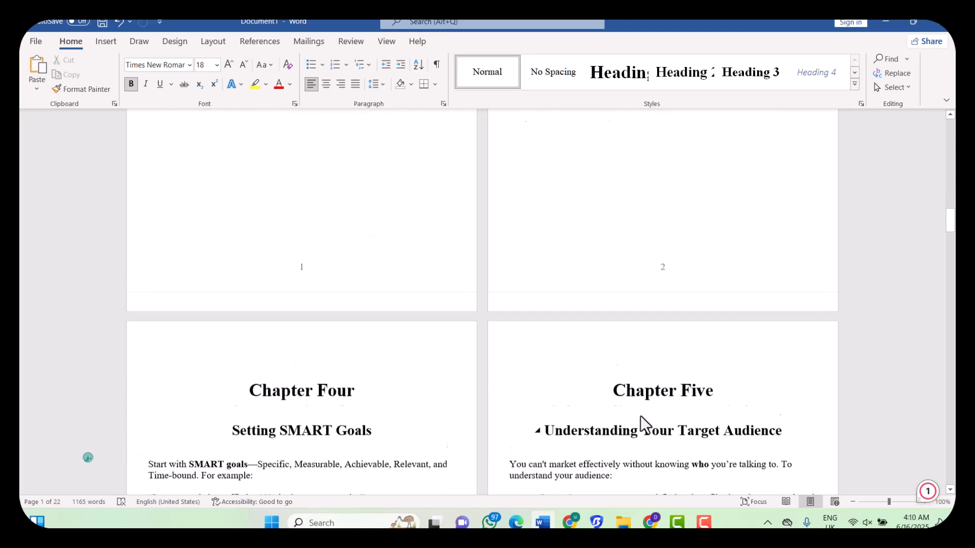
{"action": "scroll", "coordinate": [641, 415], "scroll_direction": "up", "scroll_amount": 4}
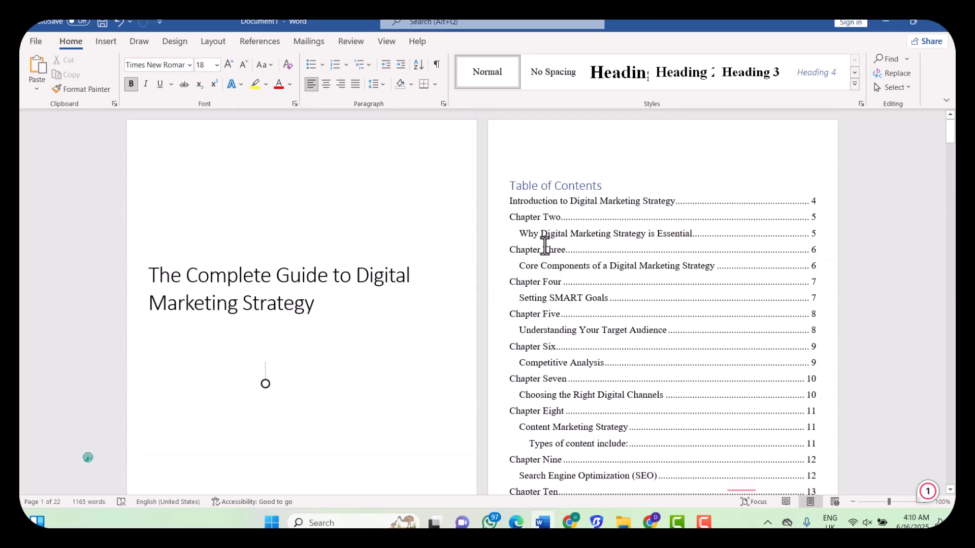
{"action": "left_click", "coordinate": [521, 199]}
{"action": "left_click", "coordinate": [521, 199]}
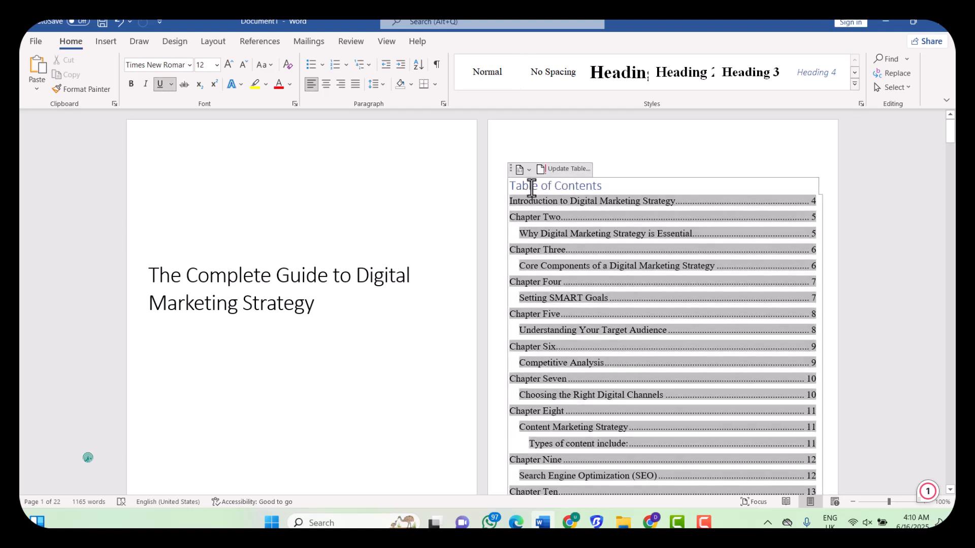
{"action": "left_click", "coordinate": [565, 168]}
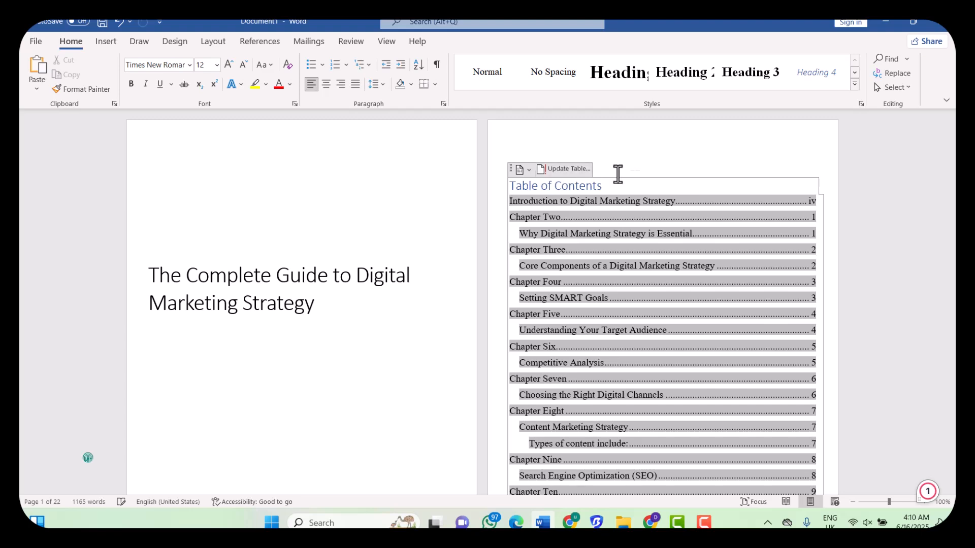
{"action": "left_click", "coordinate": [427, 206]}
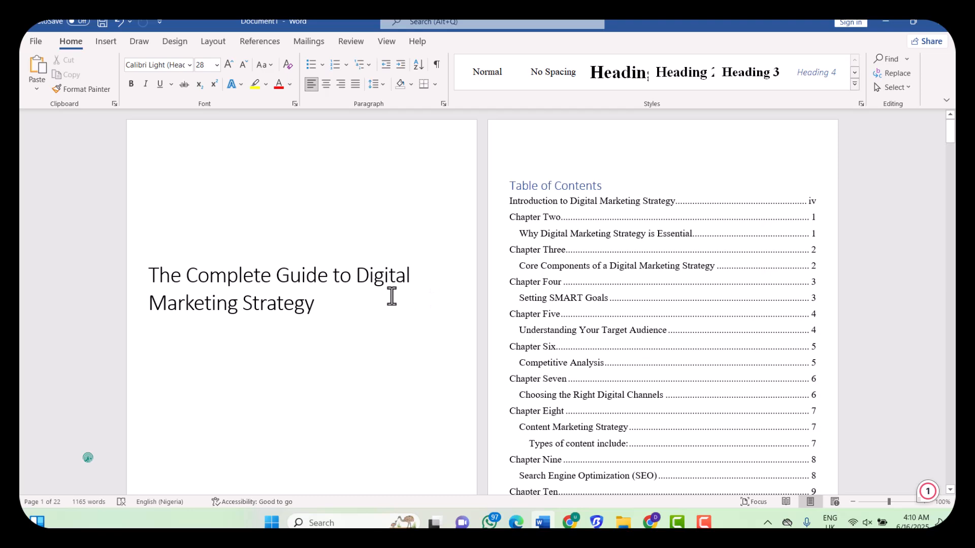
Review the footers around the Chapter Two section change against the updated table of contents.
{"action": "scroll", "coordinate": [391, 296], "scroll_direction": "down", "scroll_amount": 12}
{"action": "scroll", "coordinate": [392, 296], "scroll_direction": "down", "scroll_amount": 5}
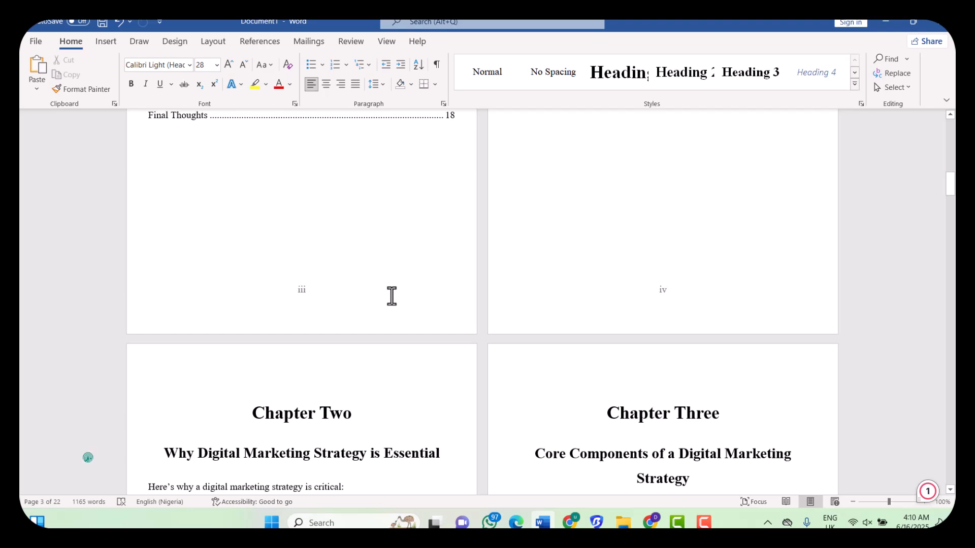
{"action": "scroll", "coordinate": [391, 296], "scroll_direction": "down", "scroll_amount": 10}
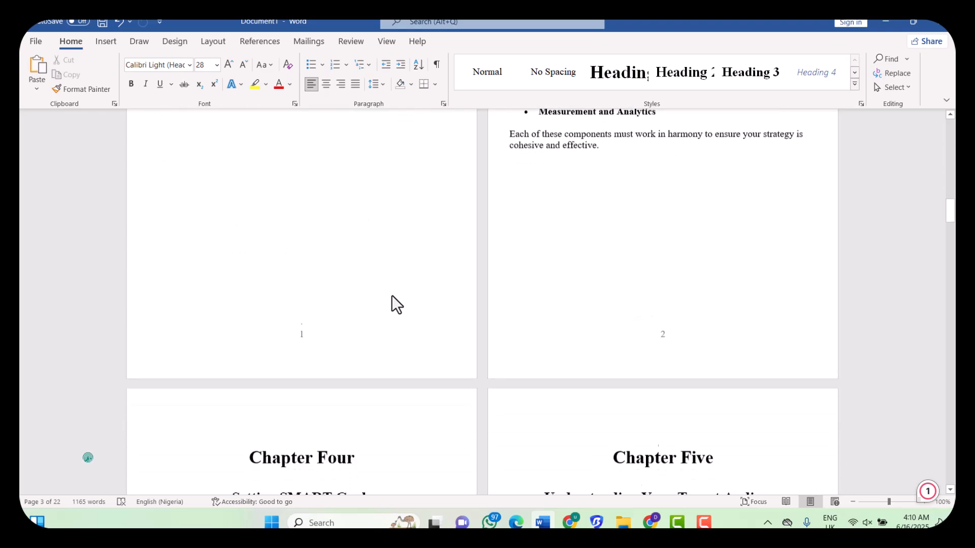
{"action": "scroll", "coordinate": [391, 294], "scroll_direction": "down", "scroll_amount": 2}
{"action": "scroll", "coordinate": [391, 294], "scroll_direction": "up", "scroll_amount": 4}
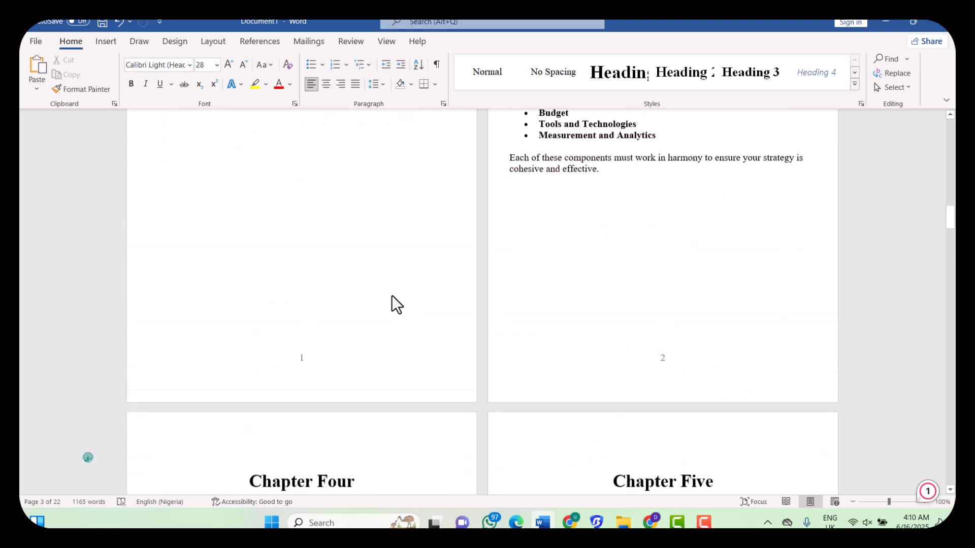